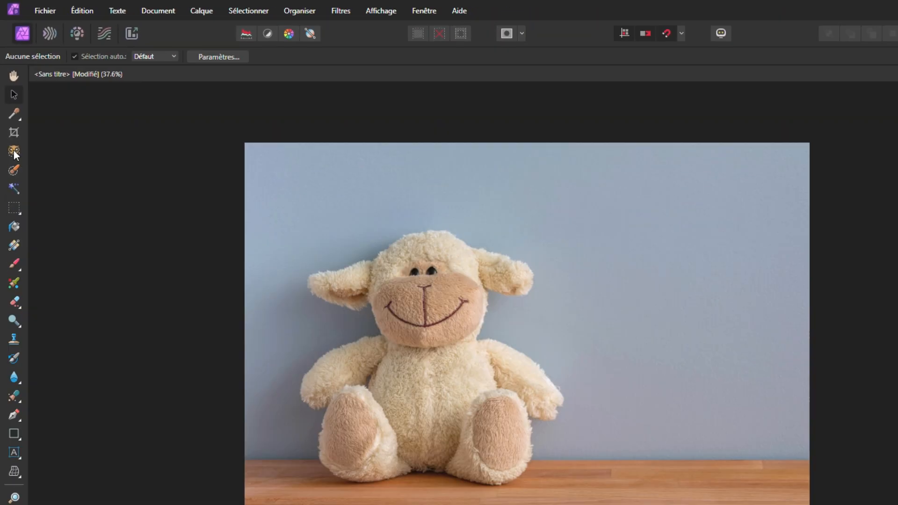
Install the Segmentation and Points marquants machine-learning models from the application settings.
click(24, 271)
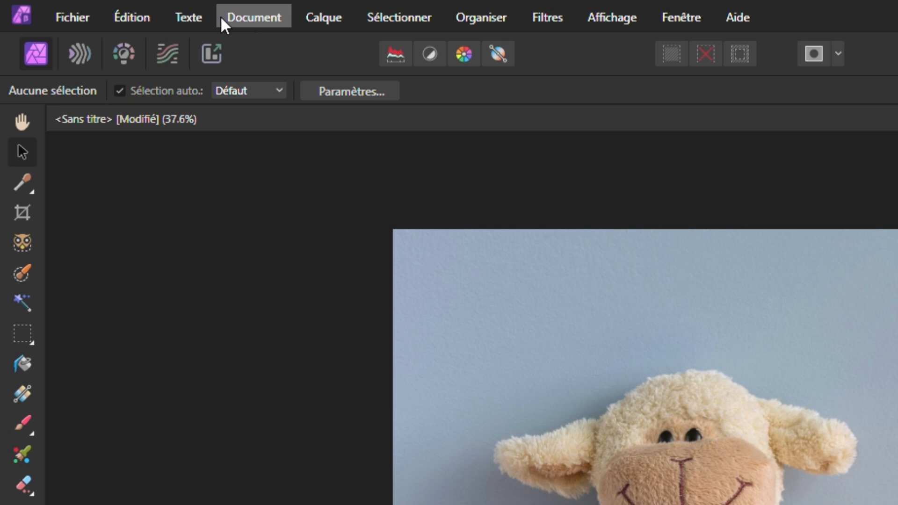
click(141, 16)
click(170, 417)
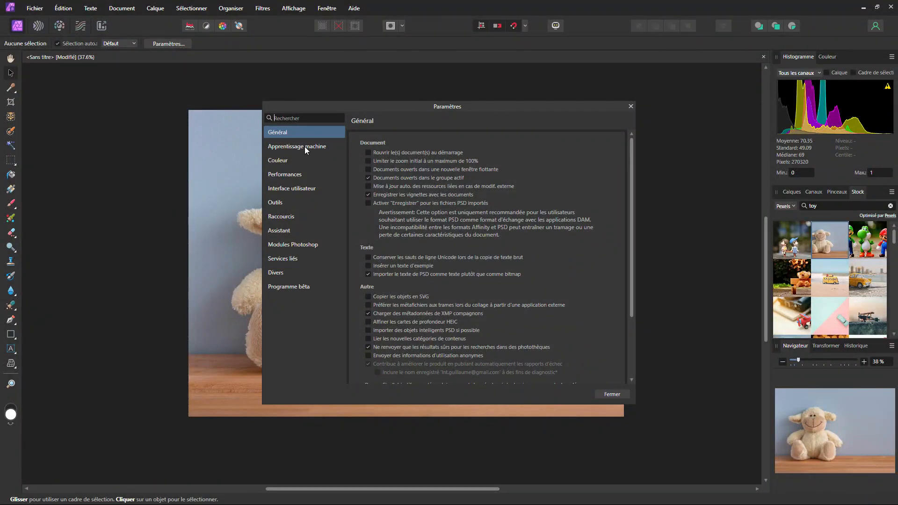
click(634, 307)
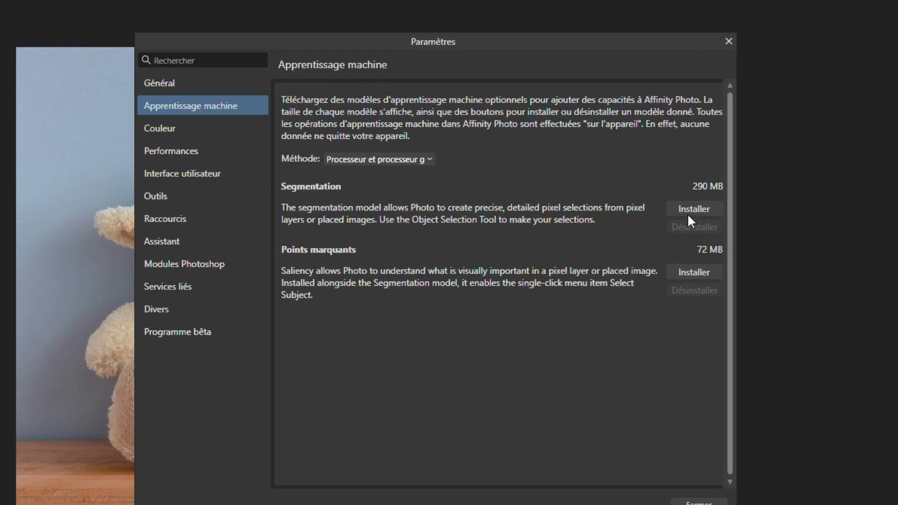
click(604, 208)
click(687, 274)
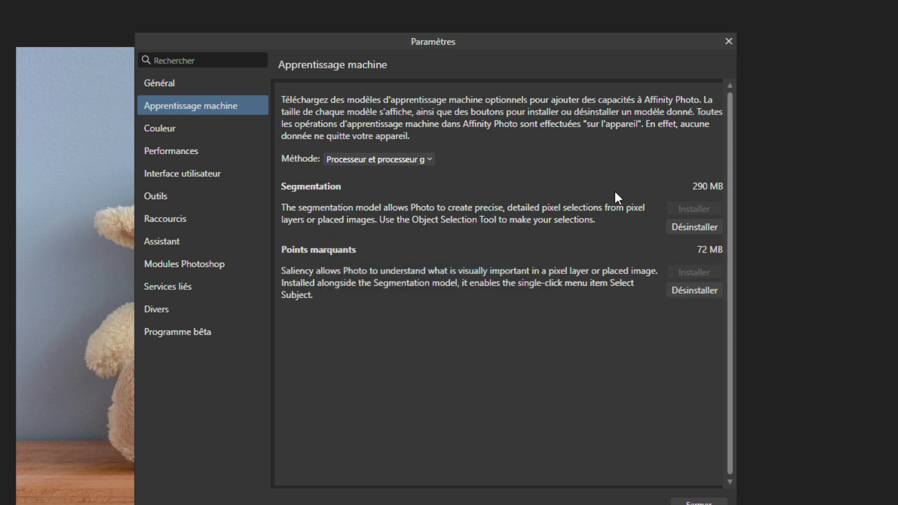
Check the available machine-learning processing methods without changing the choice, and close the settings.
click(366, 159)
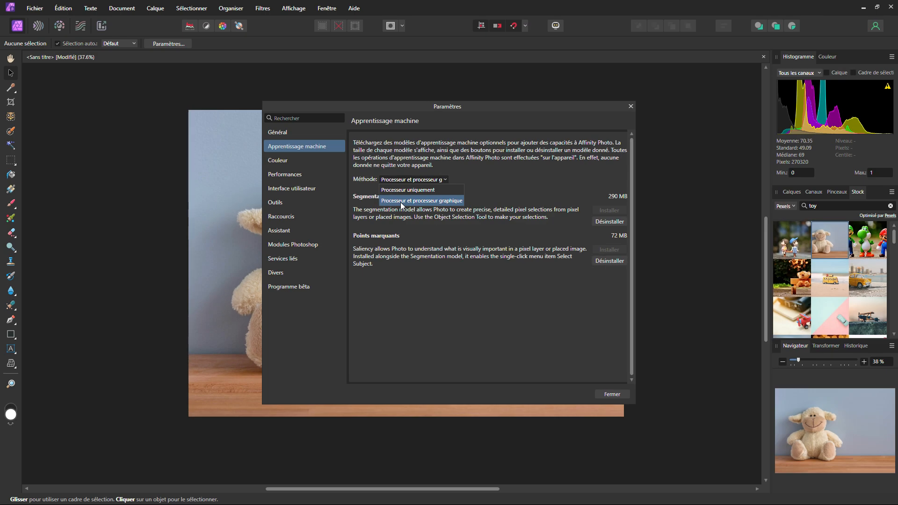
click(476, 307)
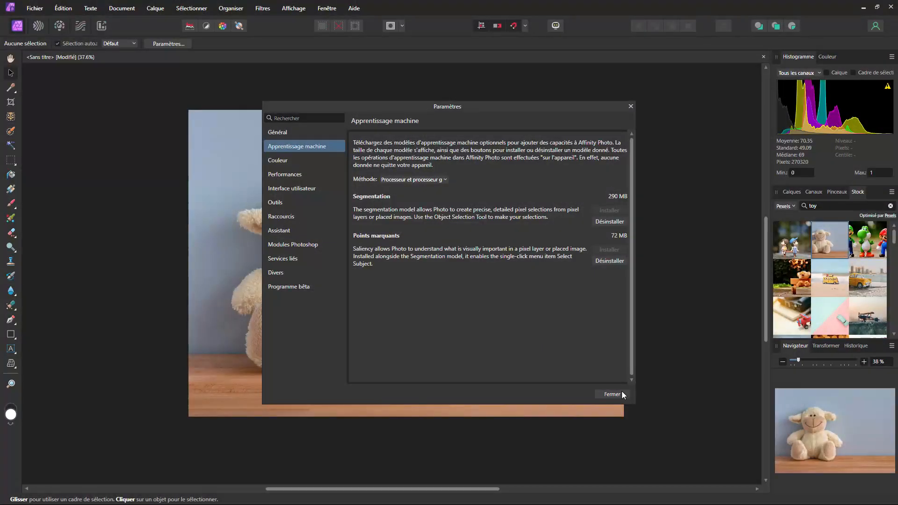
click(619, 393)
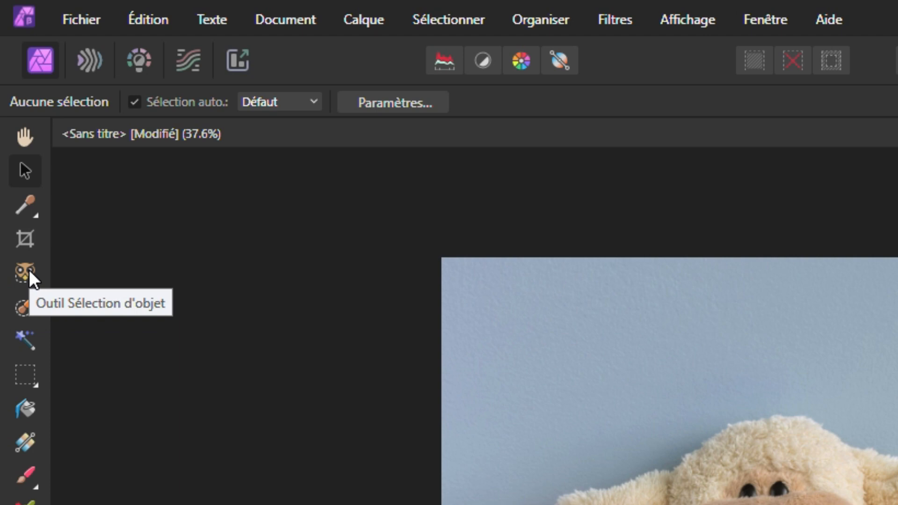
Rasterize the 1731443738.jpg layer and select the whole plush sheep with the Object Selection tool.
click(29, 271)
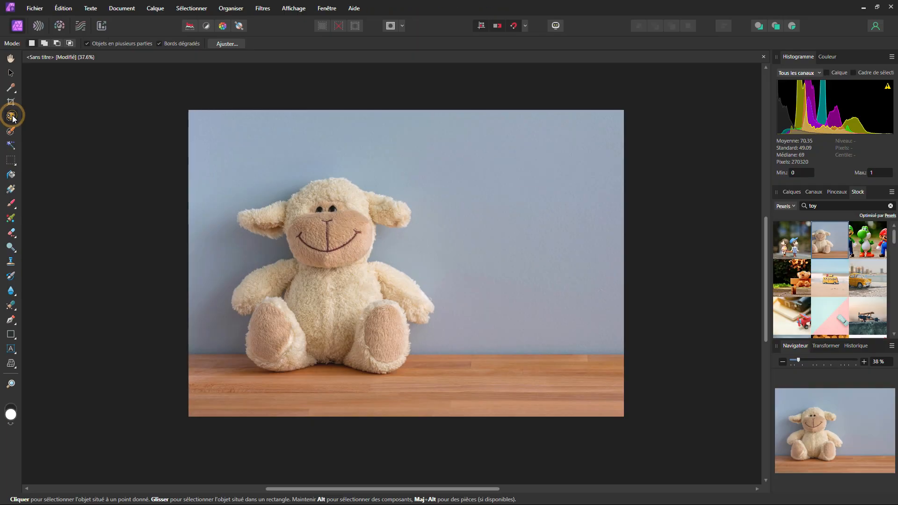
click(790, 192)
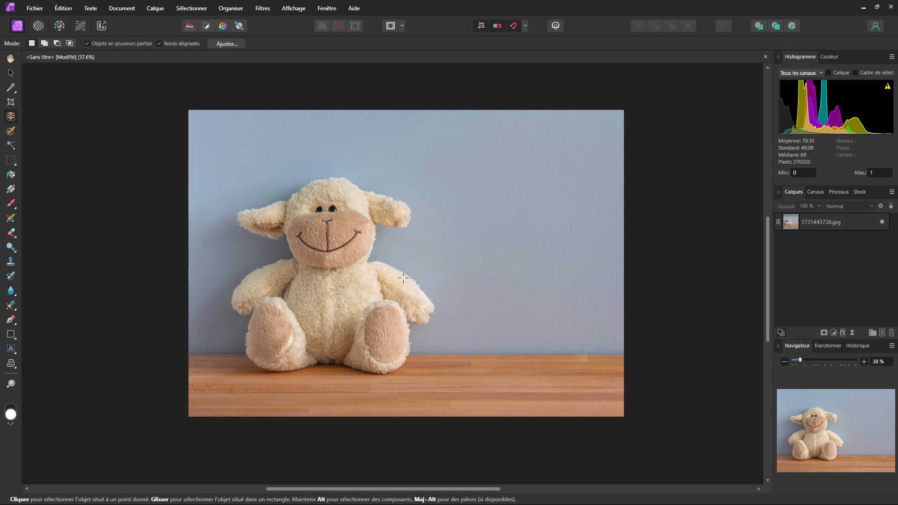
right_click(792, 225)
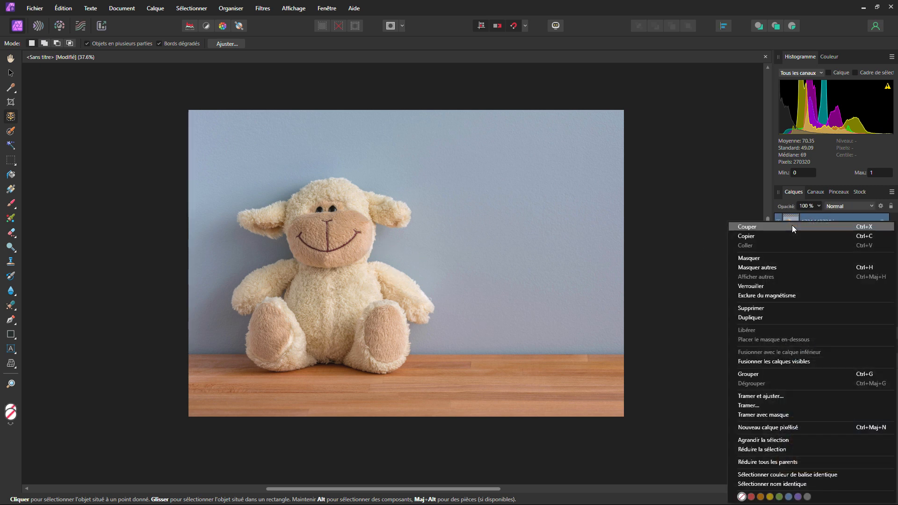
click(759, 405)
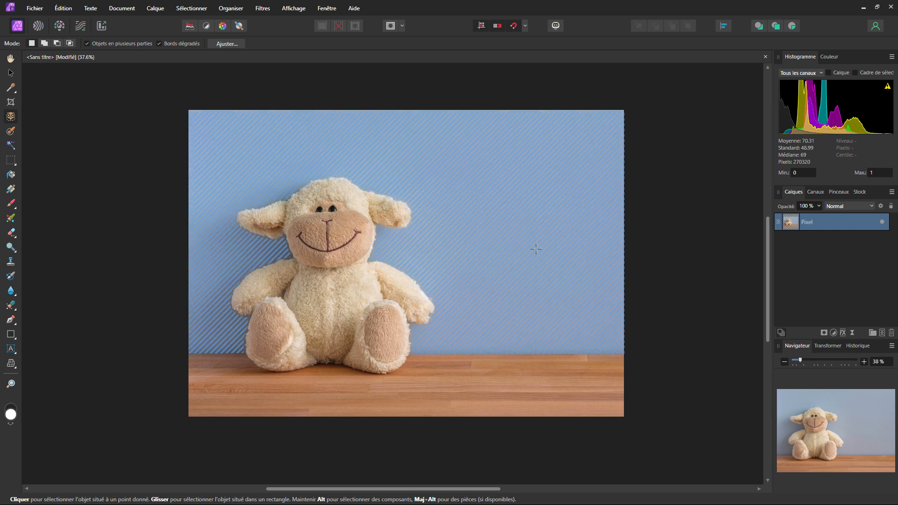
click(330, 252)
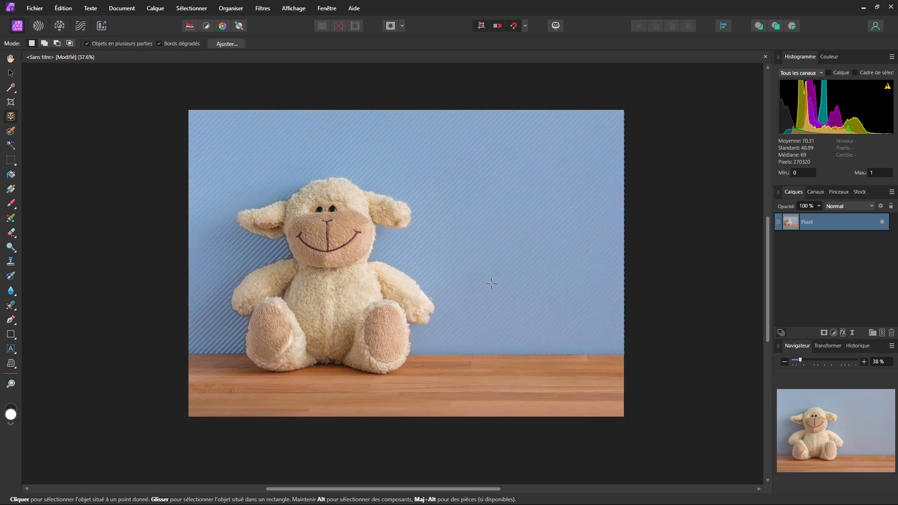
click(308, 296)
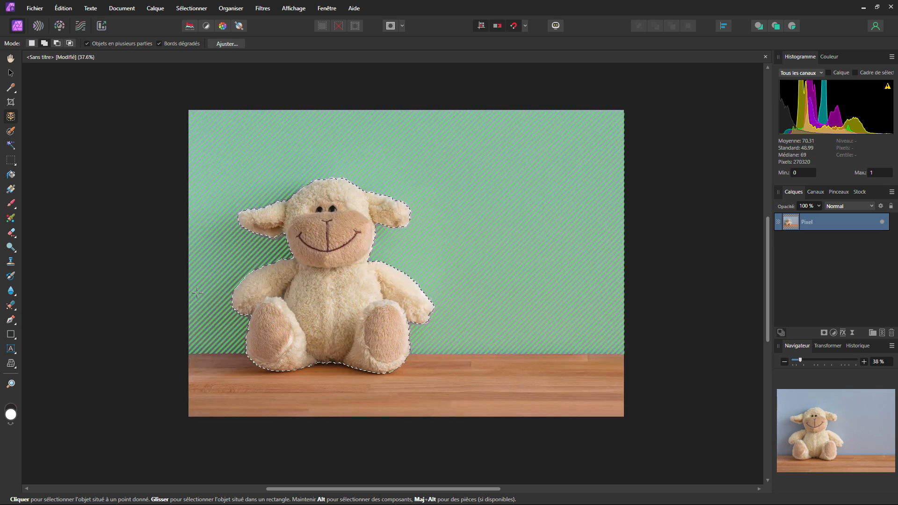
click(200, 307)
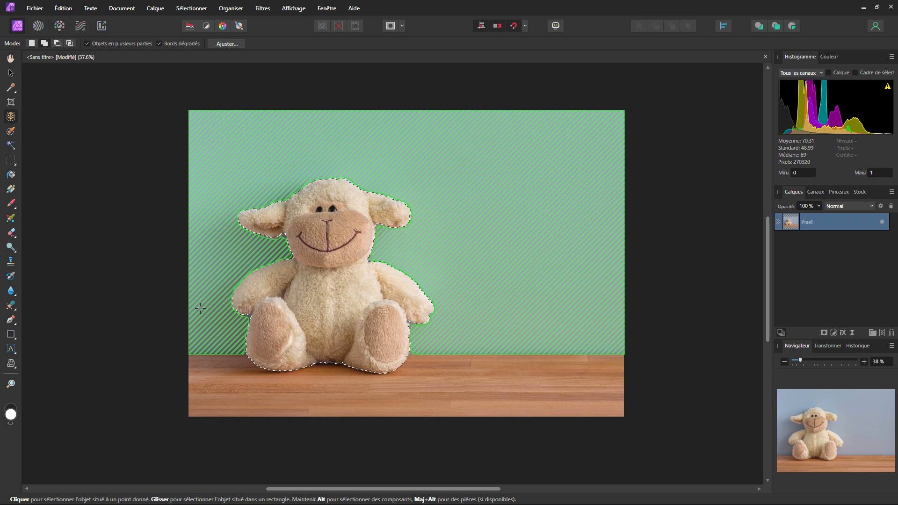
key(alt)
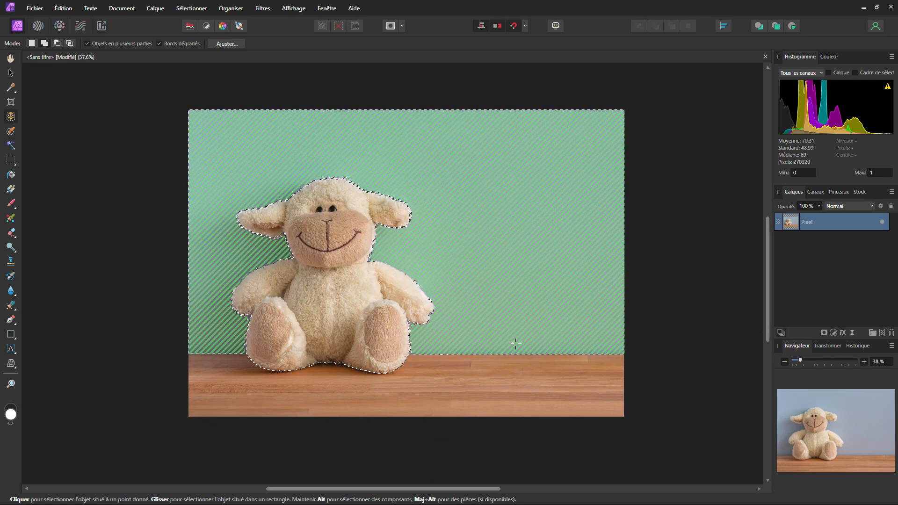
key(ctrl+z)
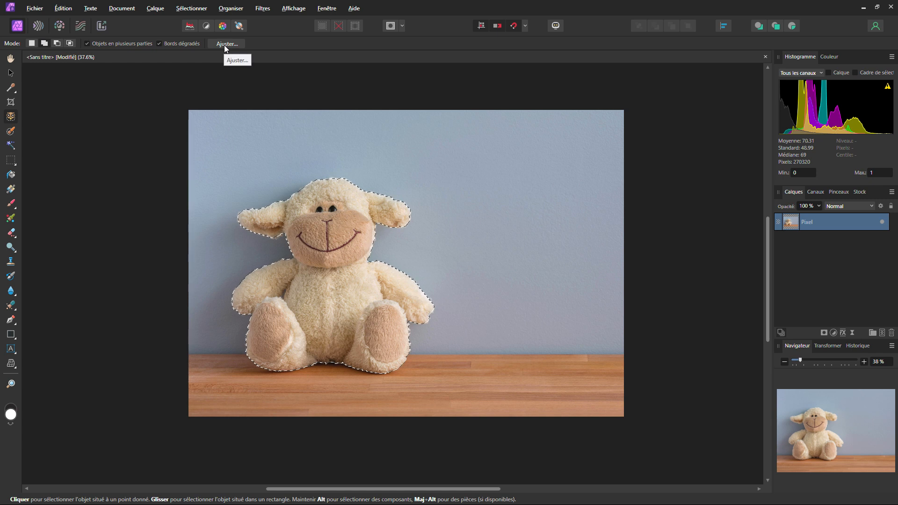
Refine the plush sheep selection with Masque as the output and apply it to the pixel layer.
click(224, 46)
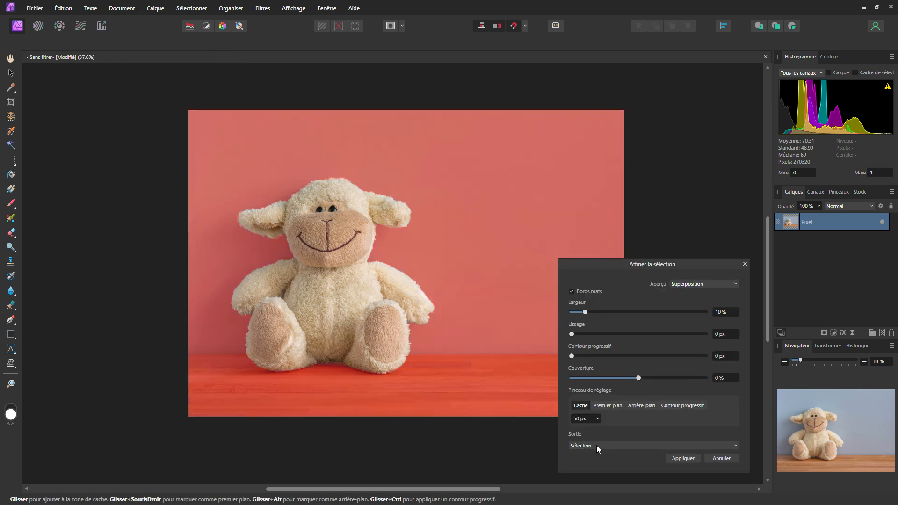
click(596, 445)
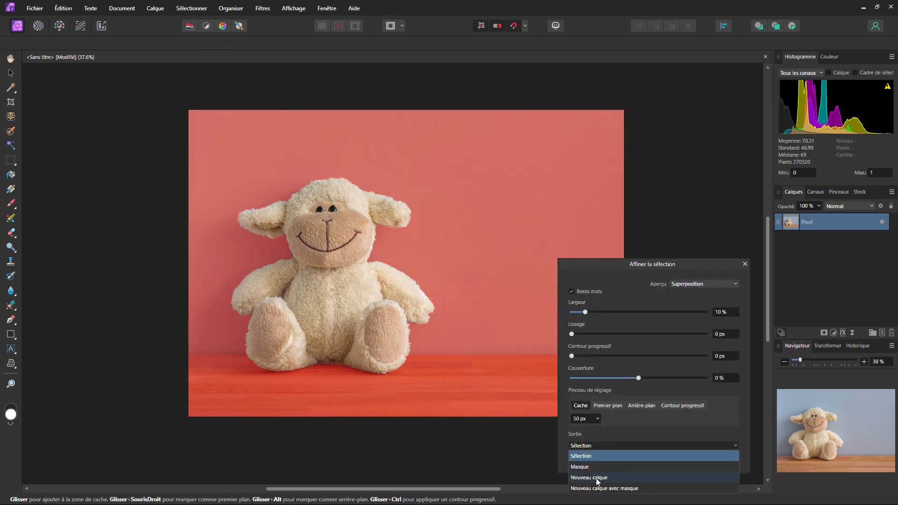
click(580, 468)
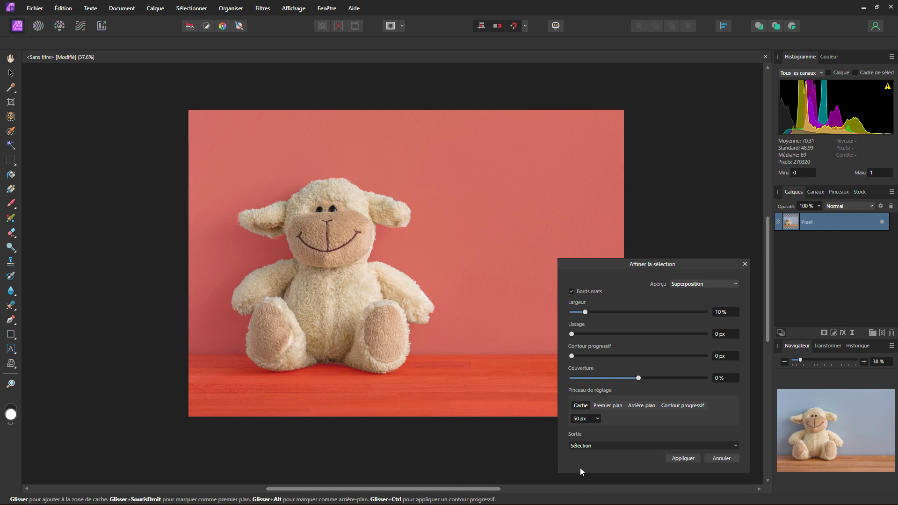
Examine the cutout's fur edges up close around the plush sheep's head, ears, arms and feet.
click(12, 74)
ctrl+scroll(318, 212, up, 10)
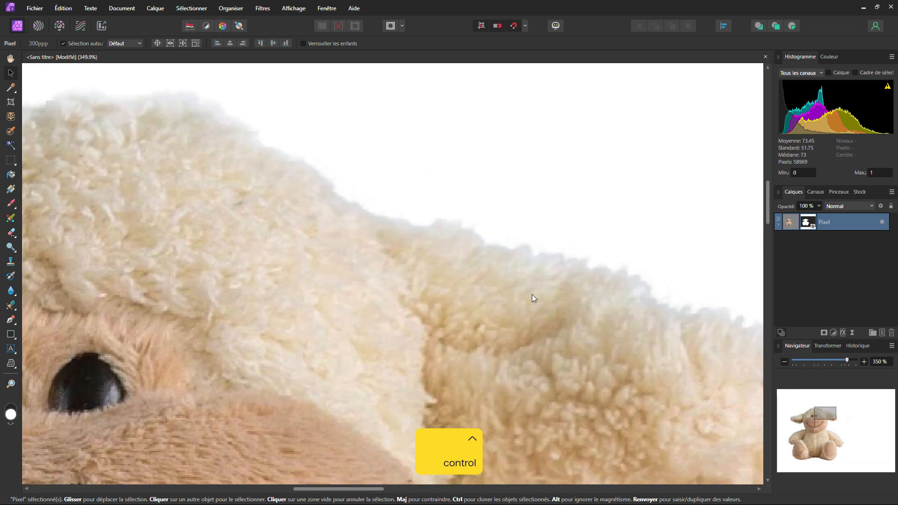
drag(531, 294, 445, 152)
ctrl+scroll(461, 257, down, 2)
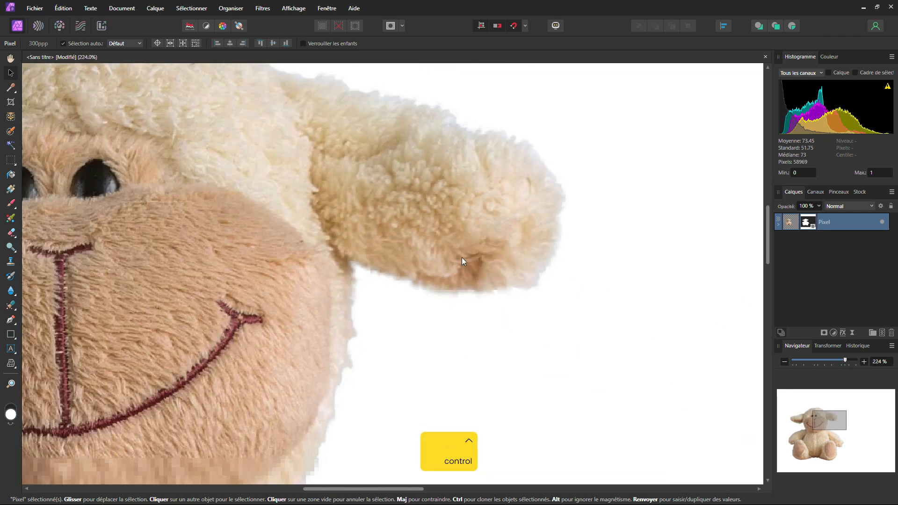
drag(375, 280, 437, 233)
drag(395, 365, 461, 166)
drag(666, 351, 424, 145)
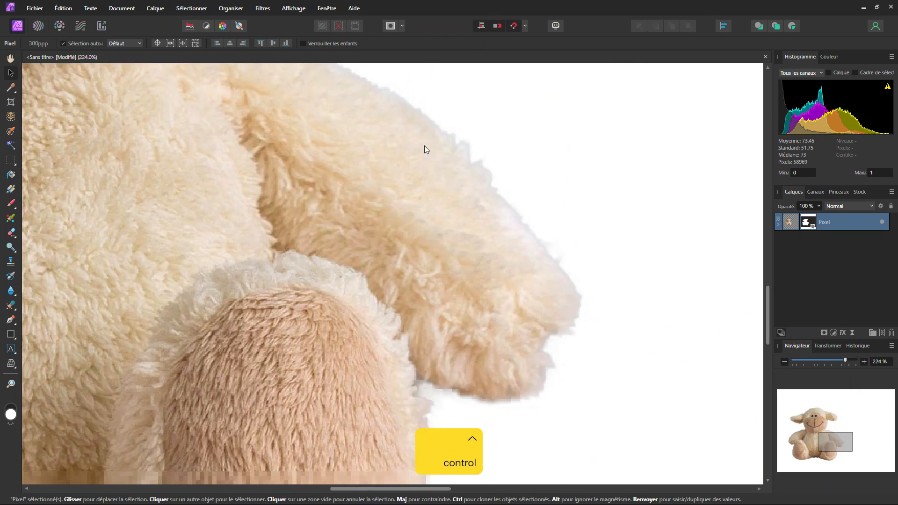
ctrl+scroll(420, 187, down, 2)
drag(375, 294, 444, 229)
scroll(484, 245, down, 3)
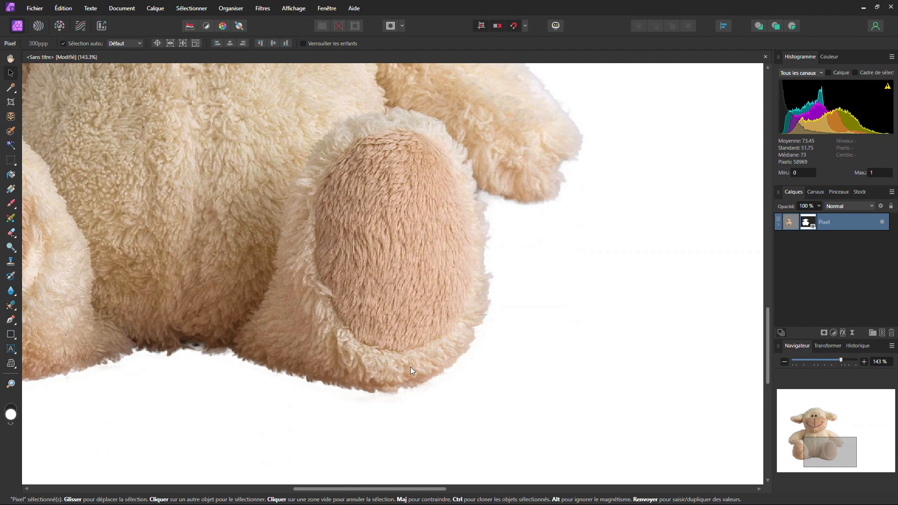
drag(145, 351, 352, 318)
ctrl+scroll(352, 318, down, 1)
drag(222, 306, 422, 359)
scroll(386, 325, up, 3)
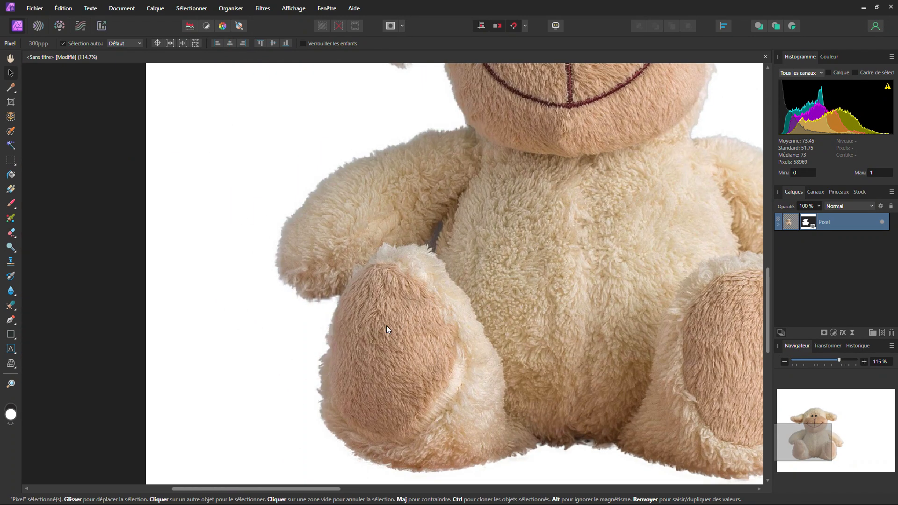
ctrl+scroll(306, 282, up, 2)
ctrl+scroll(309, 277, up, 1)
drag(312, 270, 263, 367)
drag(460, 155, 380, 316)
ctrl+scroll(380, 315, down, 6)
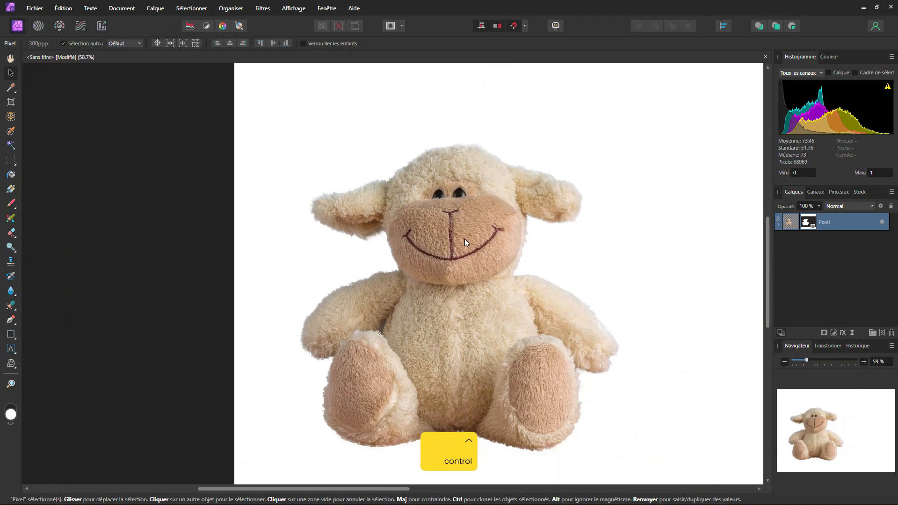
drag(474, 236, 386, 203)
ctrl+scroll(398, 212, down, 1)
drag(401, 221, 384, 244)
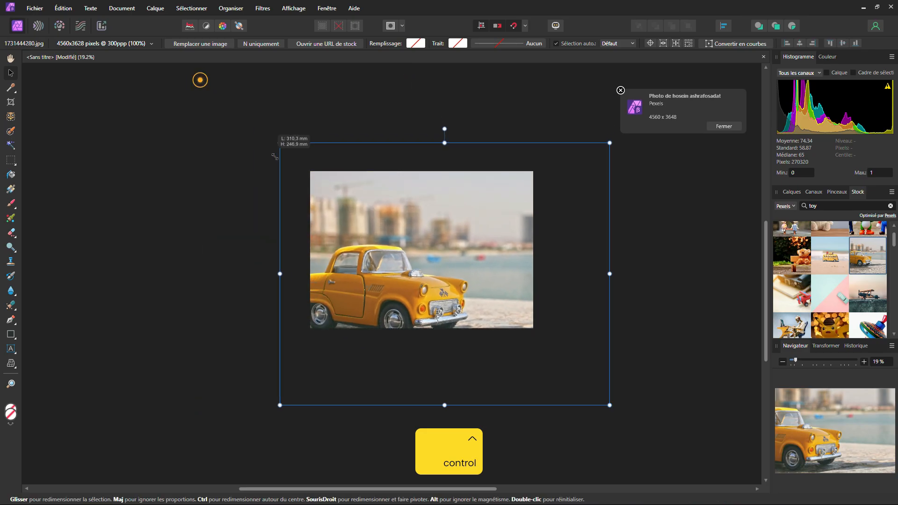
Place the yellow toy car stock photo scaled to the document's width, about 54%, and rasterize and trim it.
drag(274, 156, 304, 170)
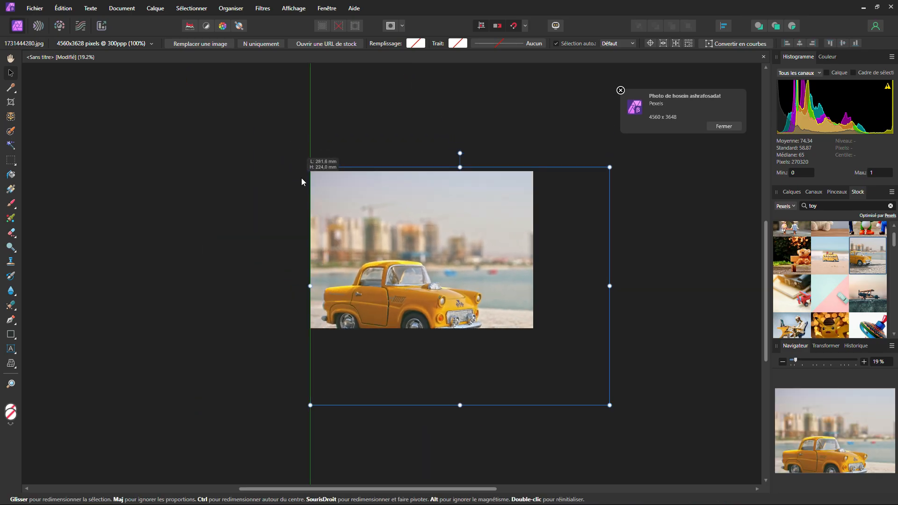
drag(610, 404, 538, 334)
ctrl+scroll(439, 291, up, 2)
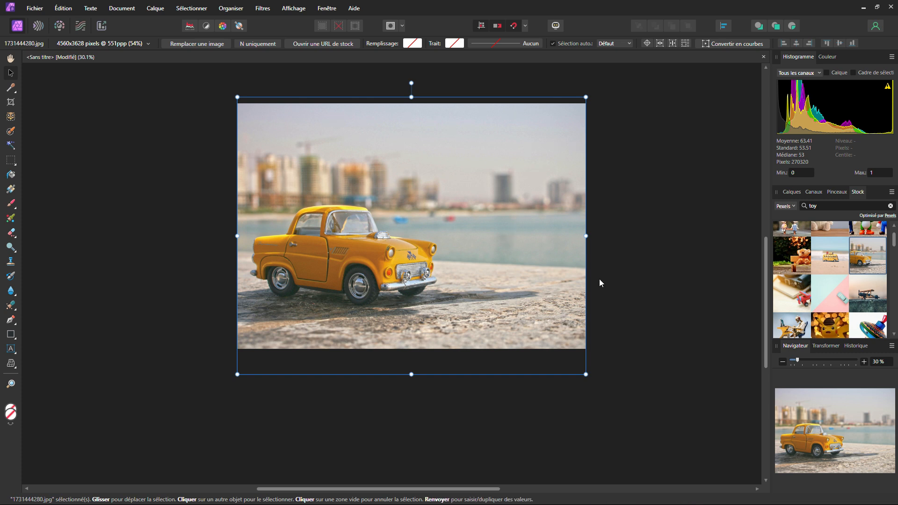
right_click(466, 259)
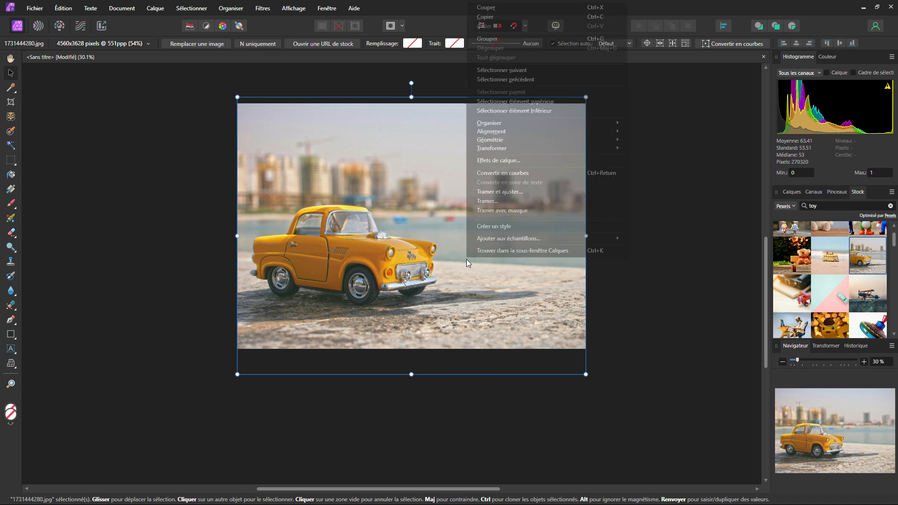
click(507, 191)
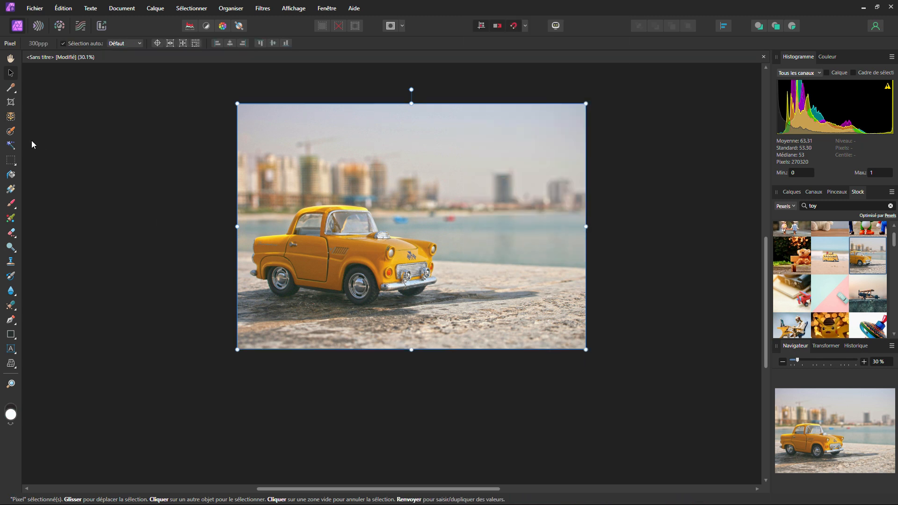
Select the whole yellow toy car with the Object Selection tool.
click(11, 117)
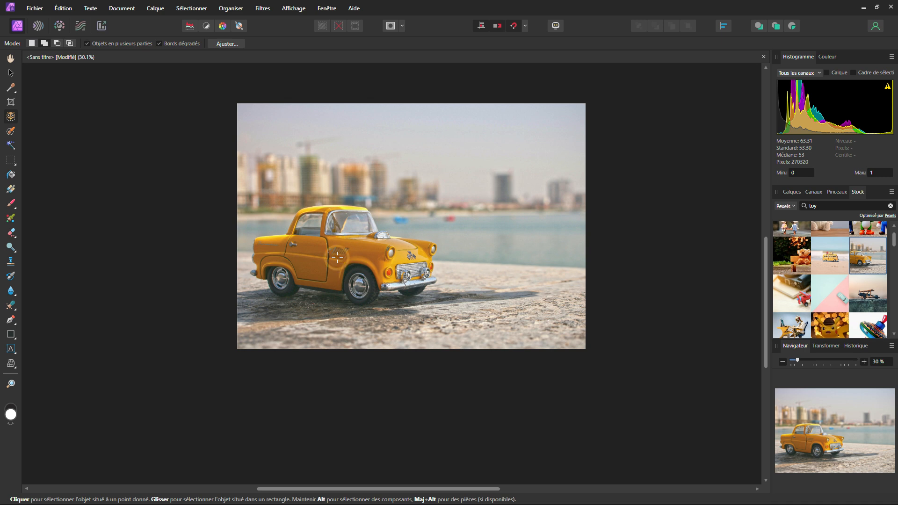
scroll(348, 272, up, 2)
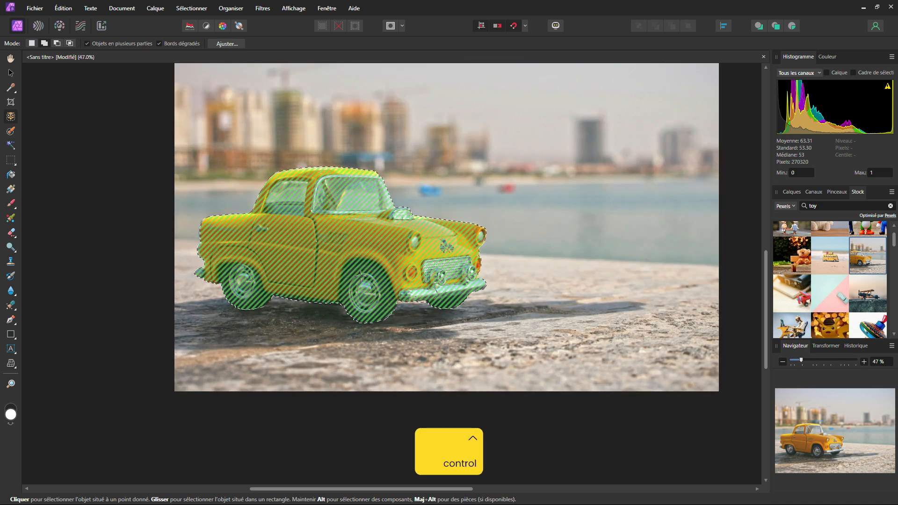
drag(367, 276, 411, 283)
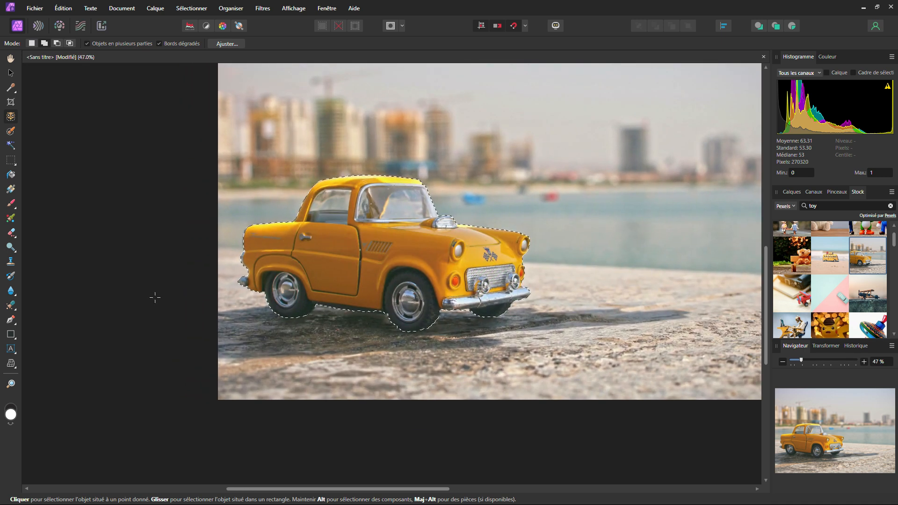
Refine the yellow toy car selection with Masque as the output and apply it to the pixel layer.
click(227, 43)
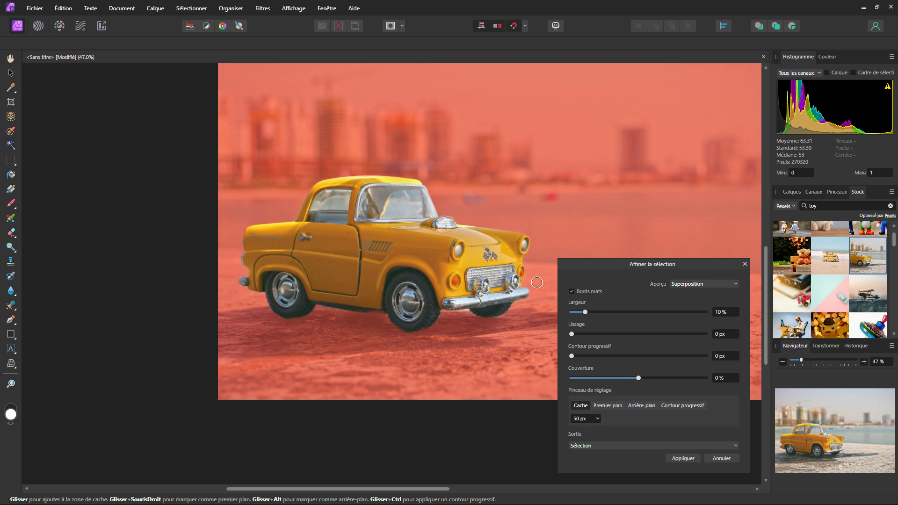
click(595, 446)
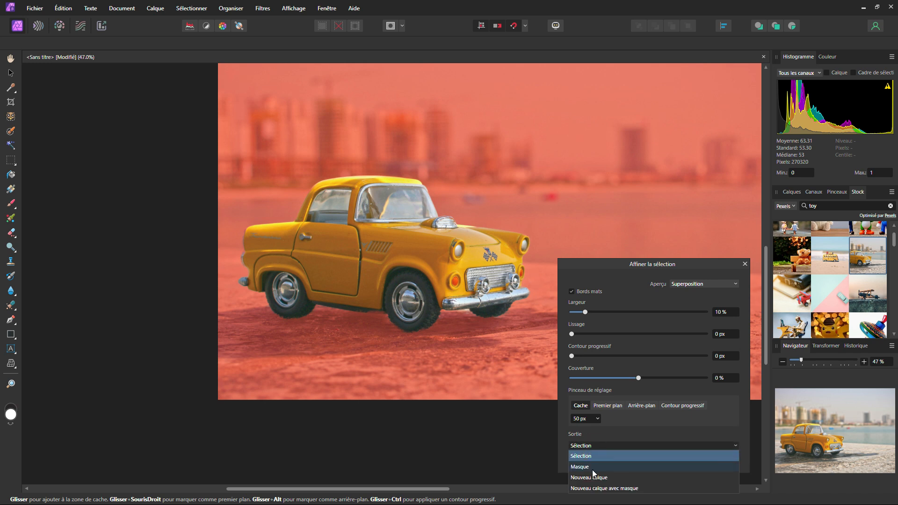
click(592, 468)
click(683, 458)
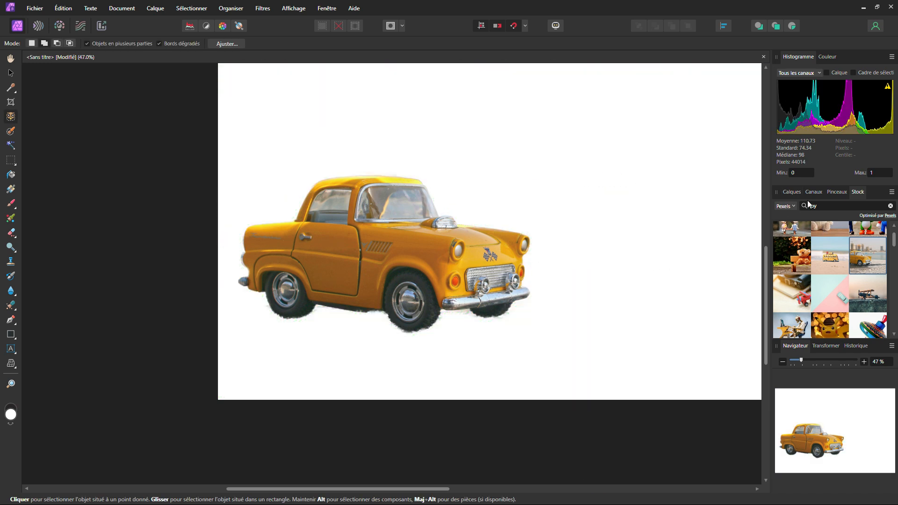
Inspect the car layer's mask and the cutout's edges around the wheels, bumper and bodywork.
click(791, 192)
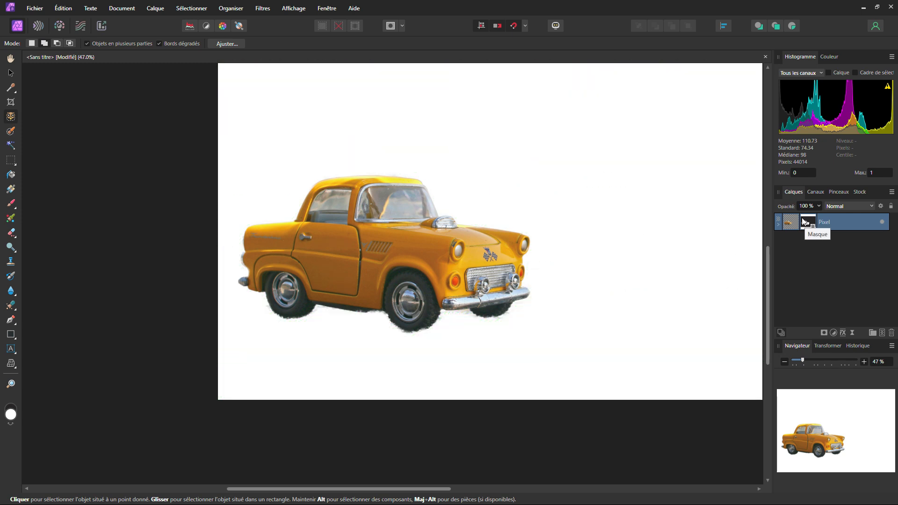
click(809, 220)
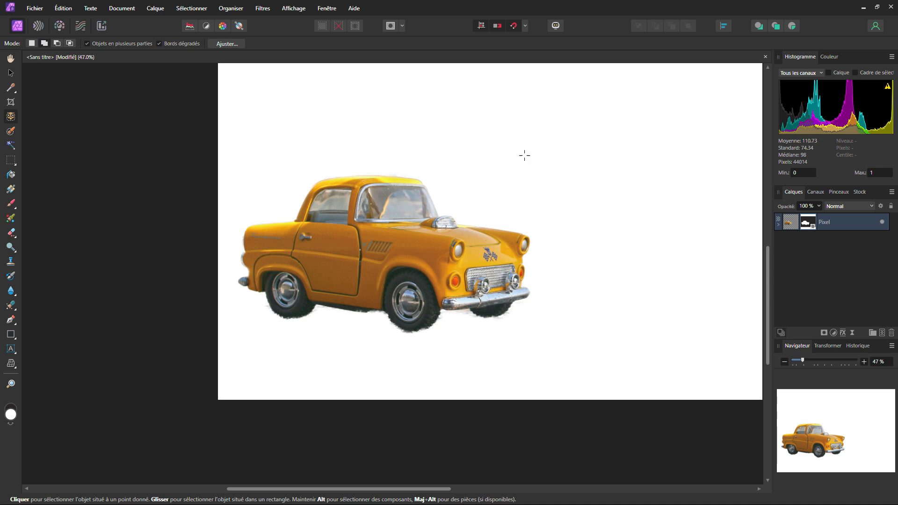
scroll(510, 259, up, 10)
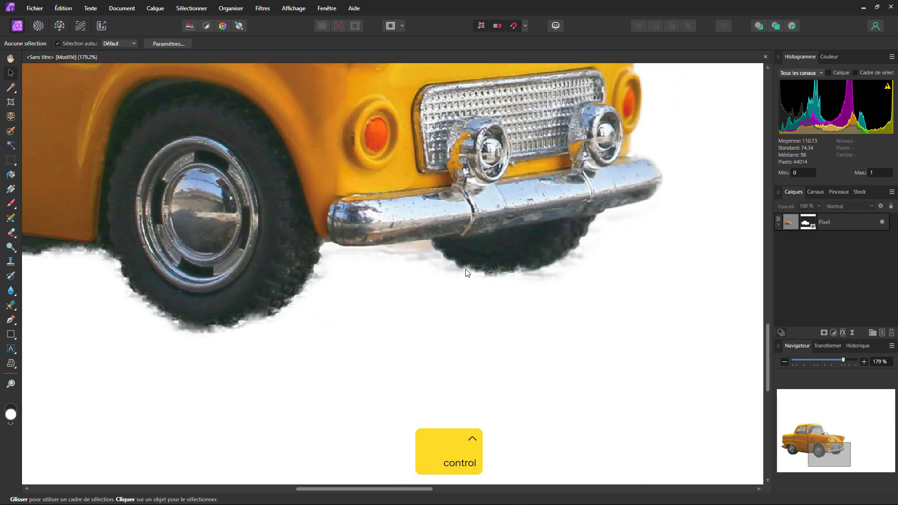
scroll(510, 259, down, 8)
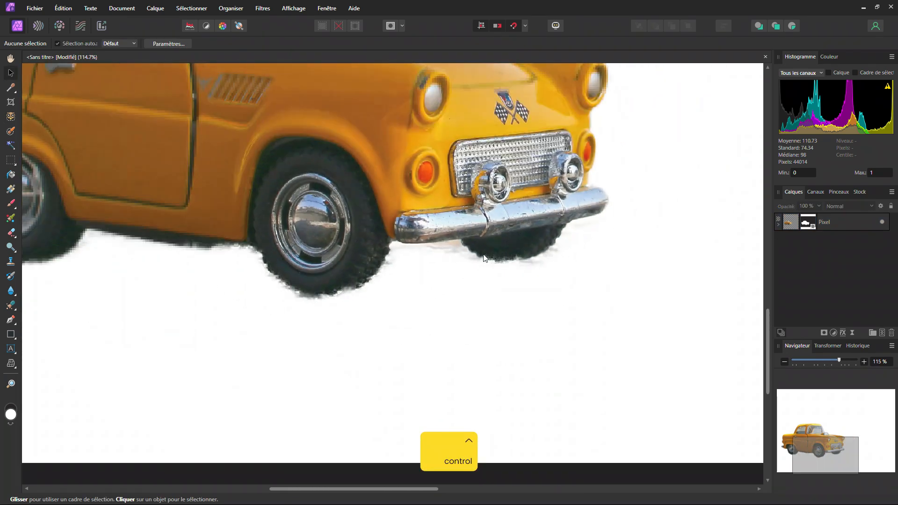
scroll(450, 256, down, 4)
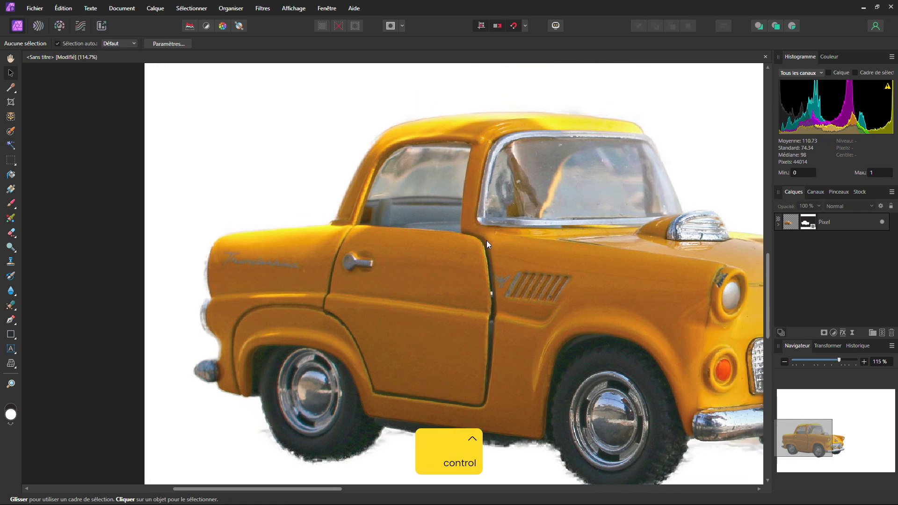
scroll(481, 236, down, 2)
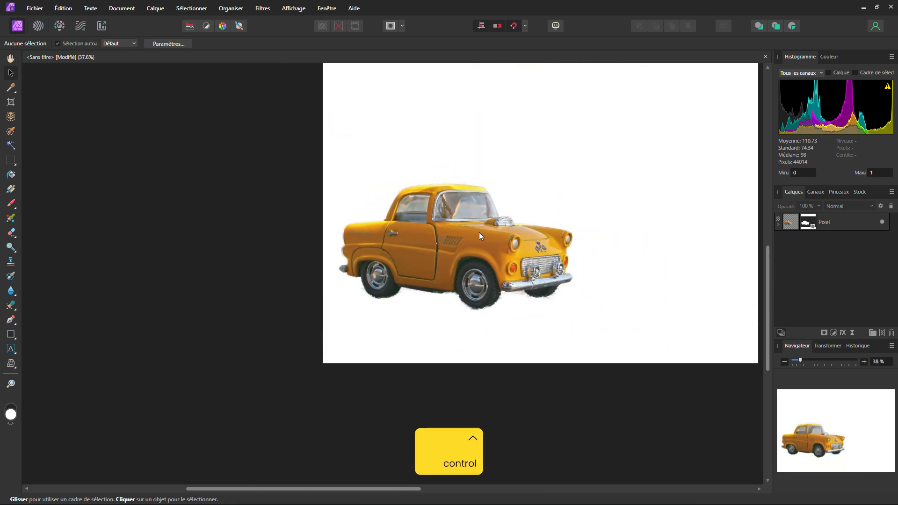
Delete the masked toy car layer and search the Pexels stock library for "portrait".
click(441, 231)
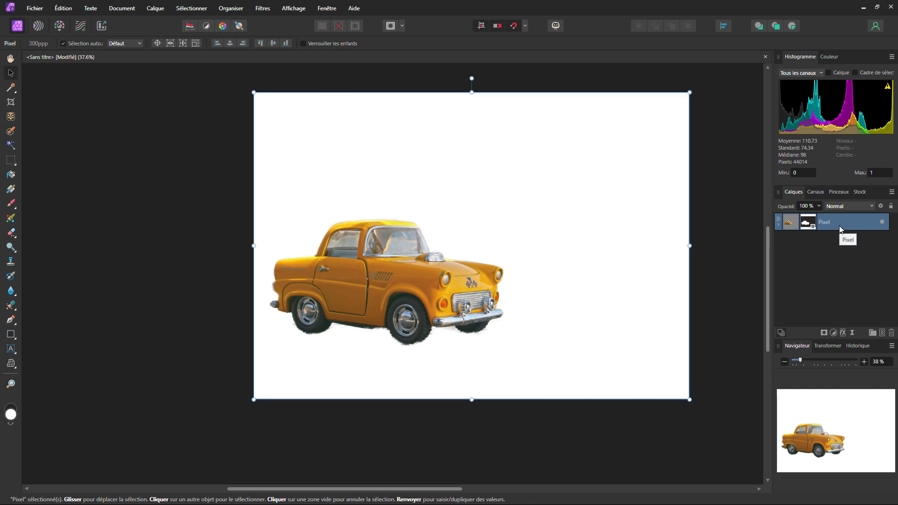
key(Delete)
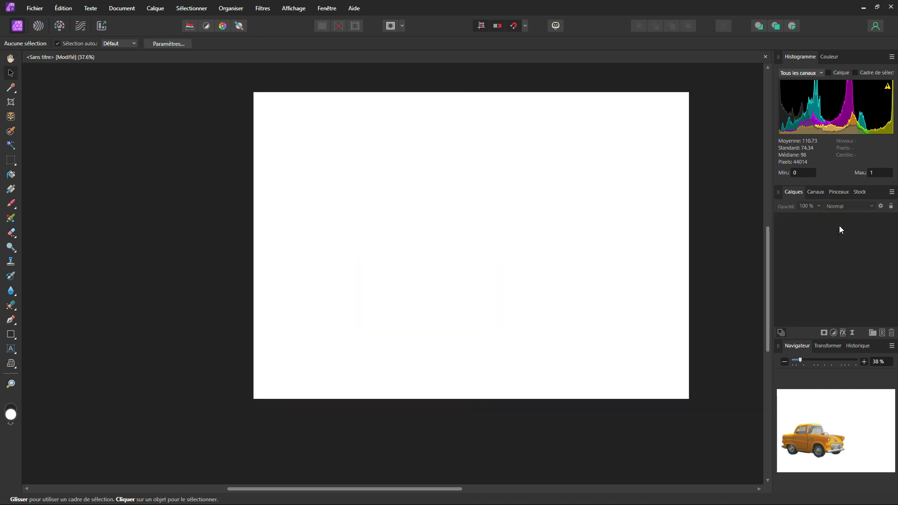
click(858, 193)
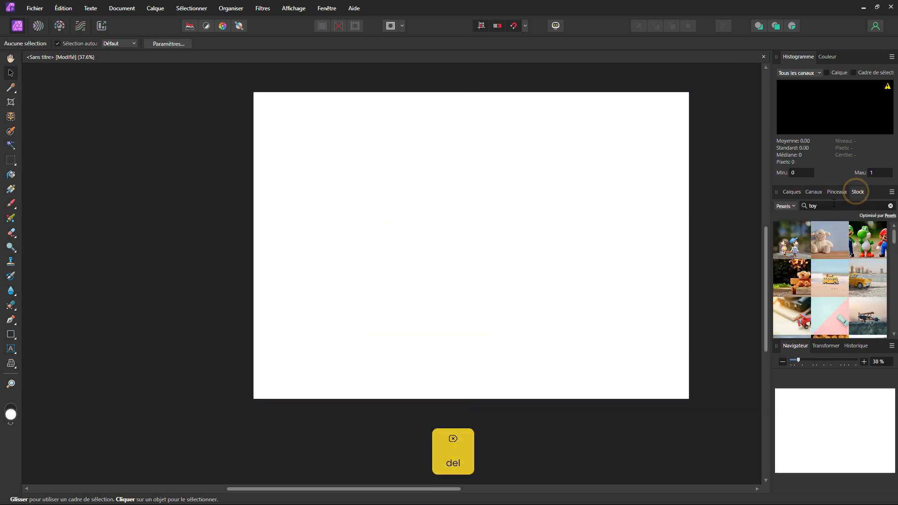
text(portrait)
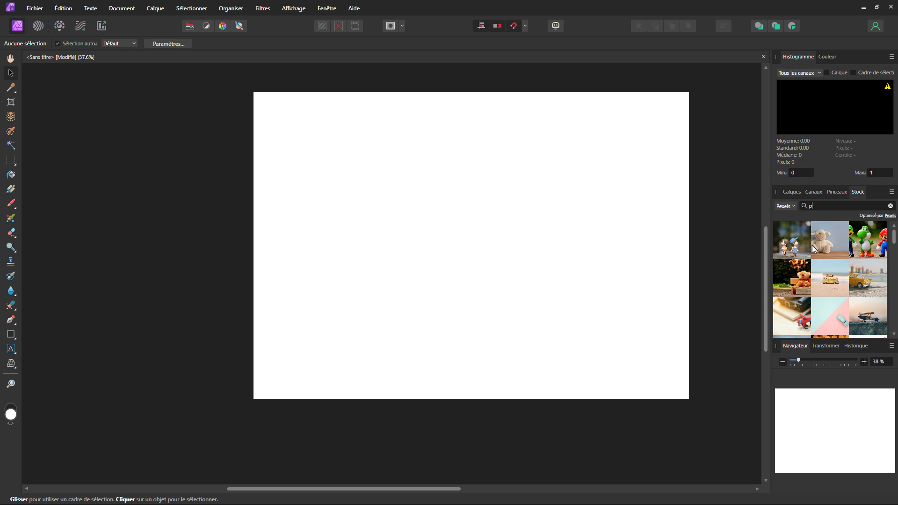
key(Return)
Place the stock portrait of the woman in a red dress and scale it down to fit the document's left half.
scroll(855, 297, down, 10)
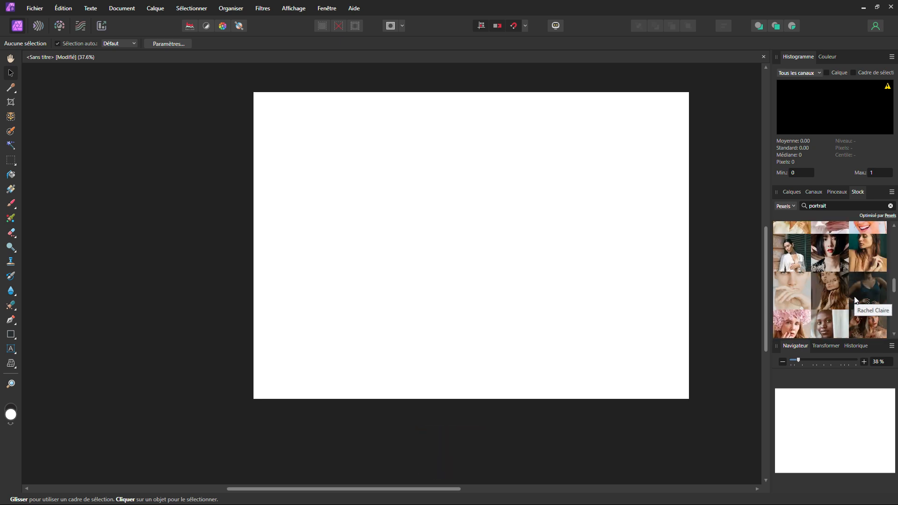
scroll(853, 296, down, 10)
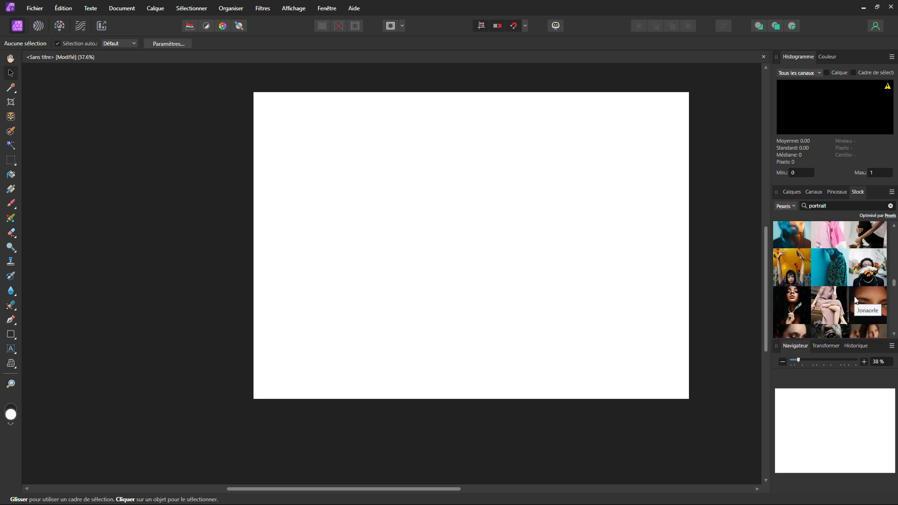
scroll(853, 296, down, 5)
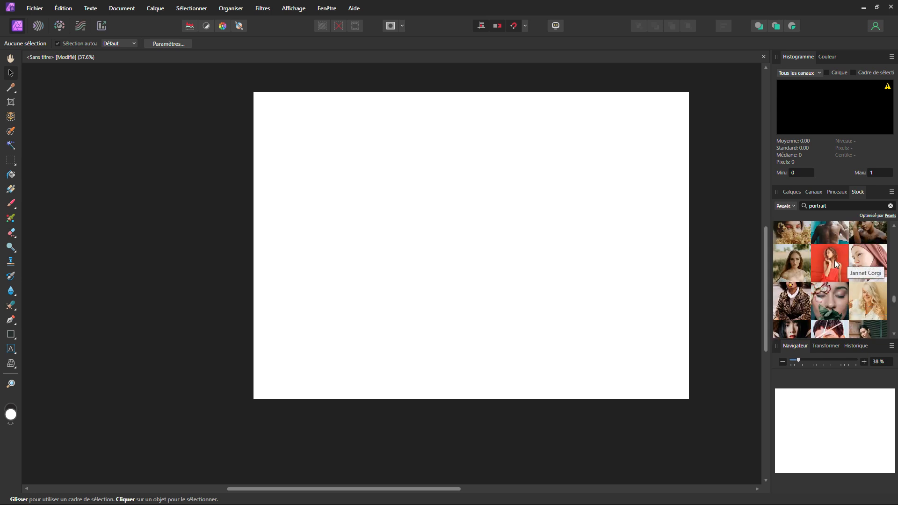
drag(834, 260, 395, 239)
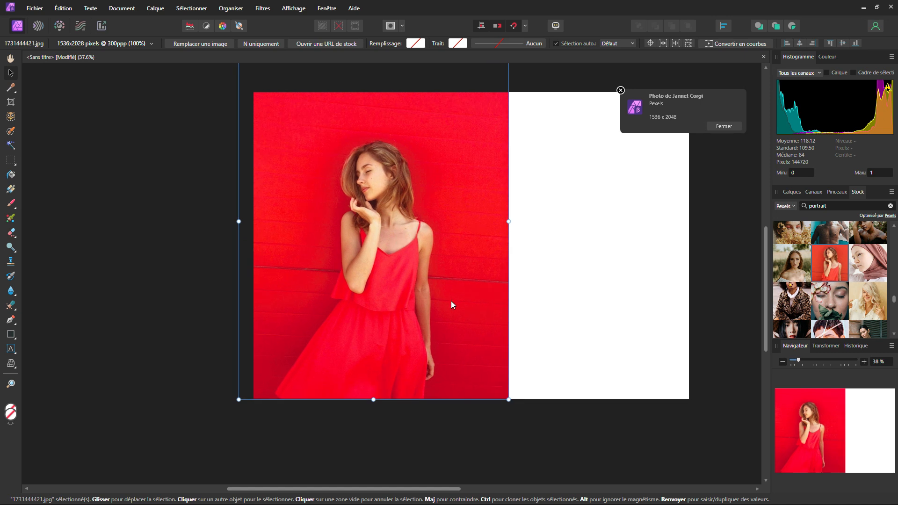
scroll(466, 249, up, 1)
drag(508, 99, 471, 148)
Place the stock portrait of the woman in a leopard coat beside it and scale it to fit the right half.
drag(794, 299, 606, 278)
scroll(622, 248, down, 5)
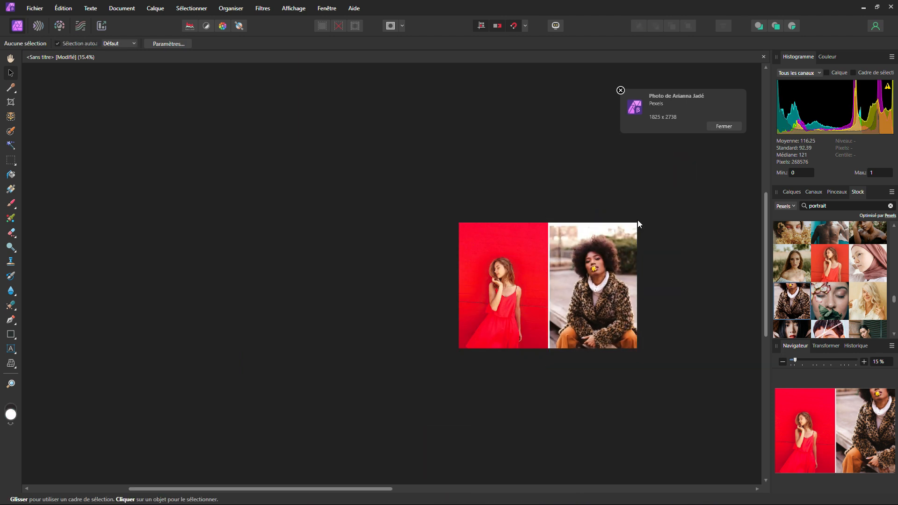
drag(646, 367, 634, 349)
Rasterize and trim both portrait photos together and deselect them.
scroll(564, 336, up, 5)
shift+click(592, 215)
right_click(592, 214)
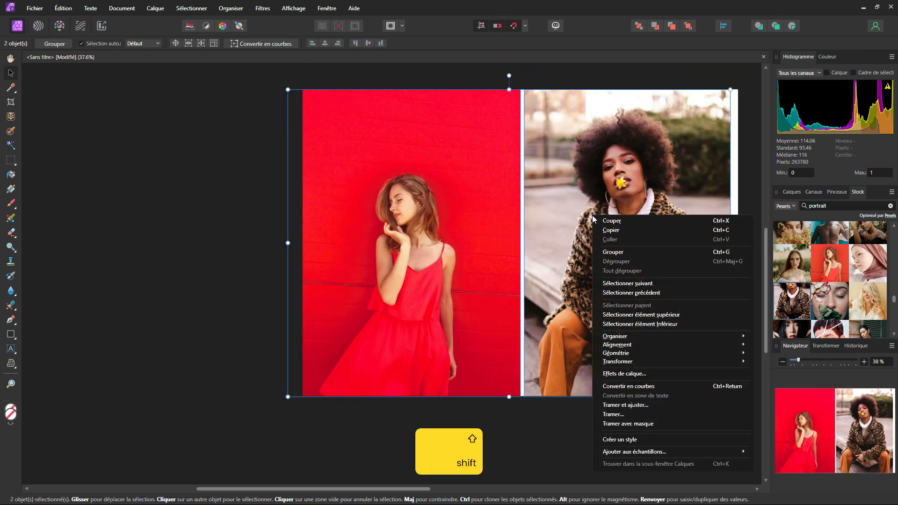
click(629, 405)
key(ctrl+d)
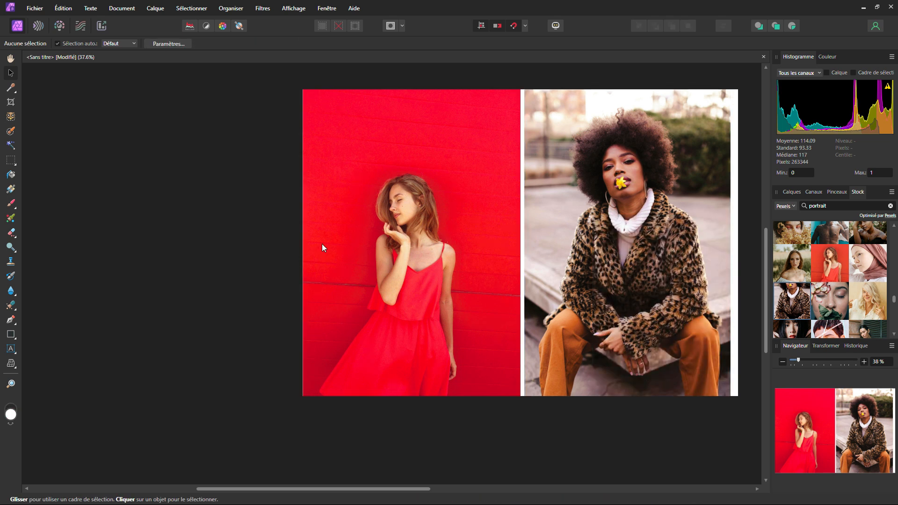
Use Select Subject on the red-dress photo's layer to select the woman.
click(192, 9)
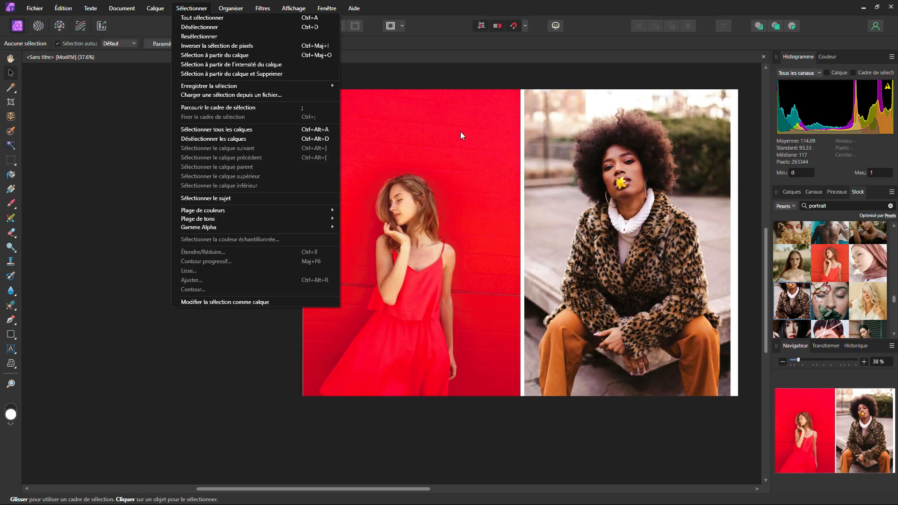
click(789, 190)
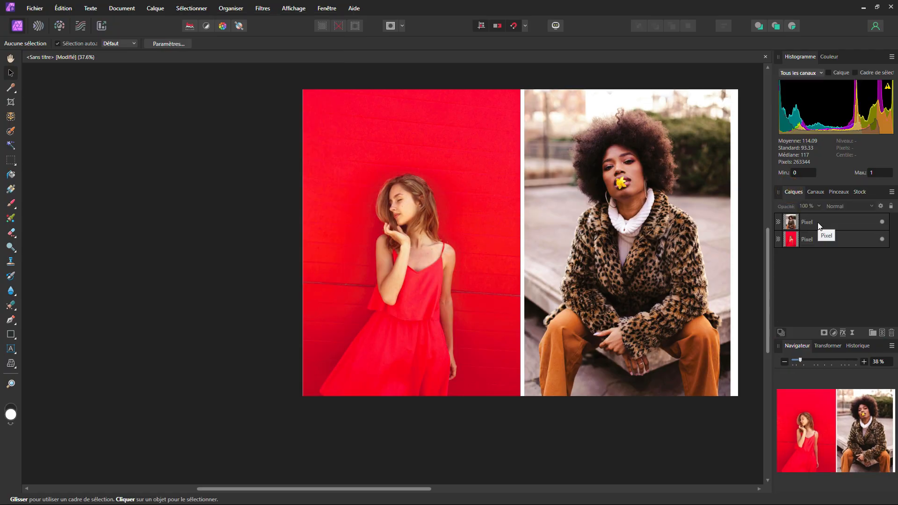
click(408, 189)
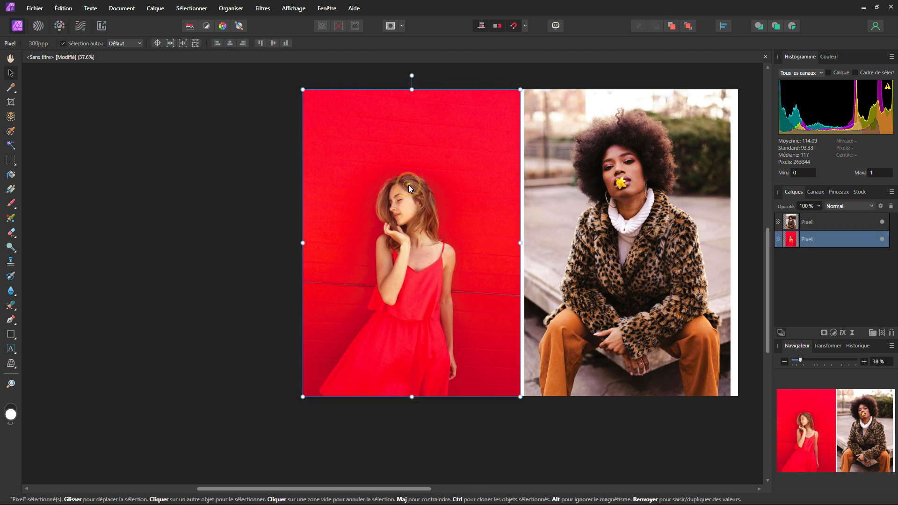
click(192, 8)
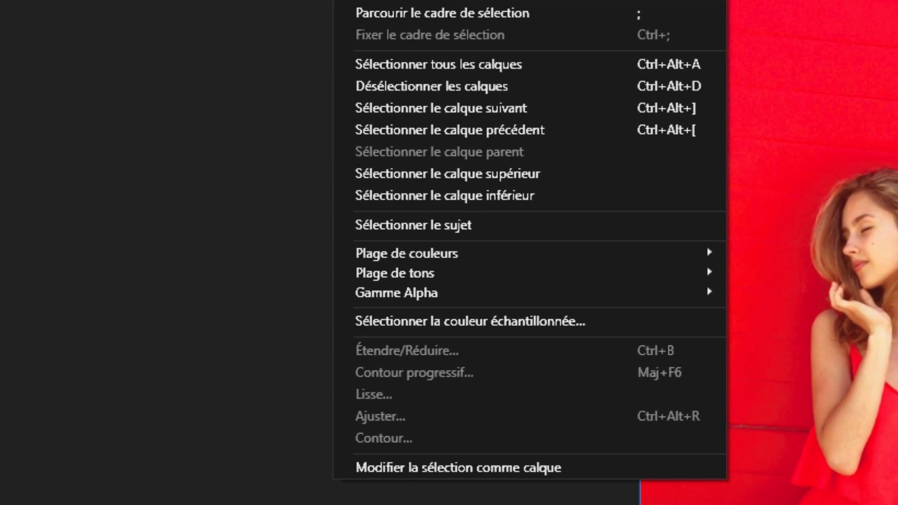
click(391, 227)
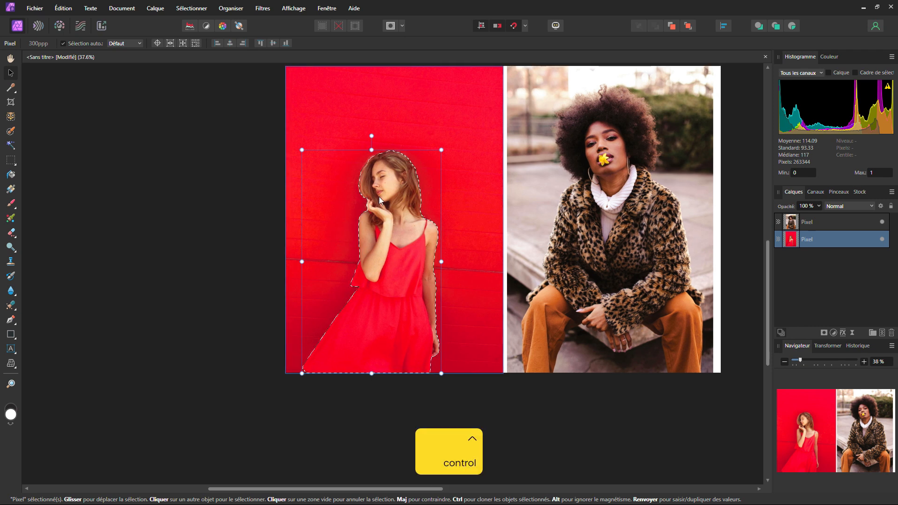
Try moving the selected woman's pixels within the red photo and undo the moves.
drag(388, 214, 407, 197)
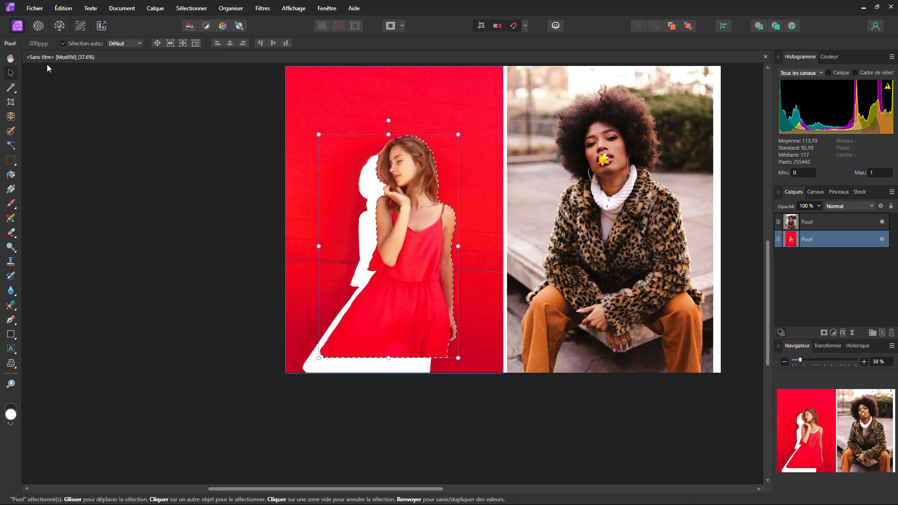
drag(398, 218, 393, 245)
key(ctrl)
key(ctrl+z)
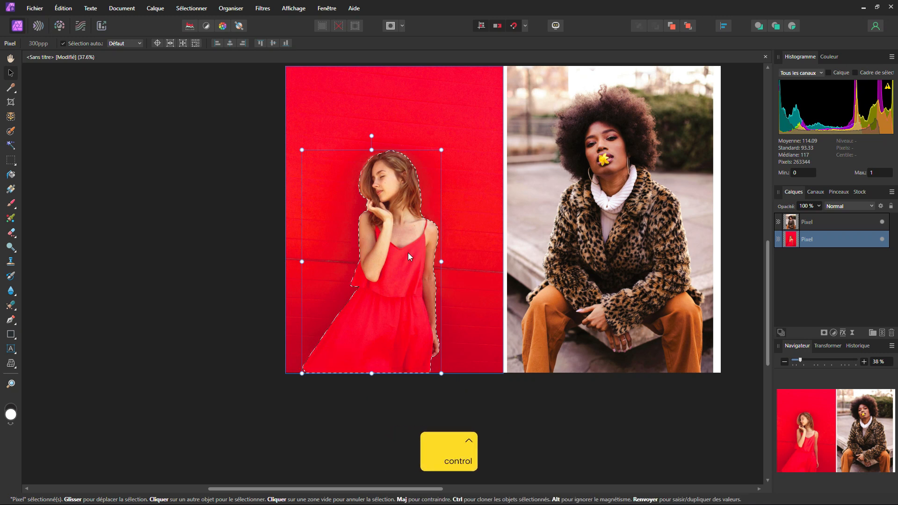
Copy the selected woman in red onto a new pixel layer and hide the original red-background photo layer.
key(ctrl+c)
key(ctrl+v)
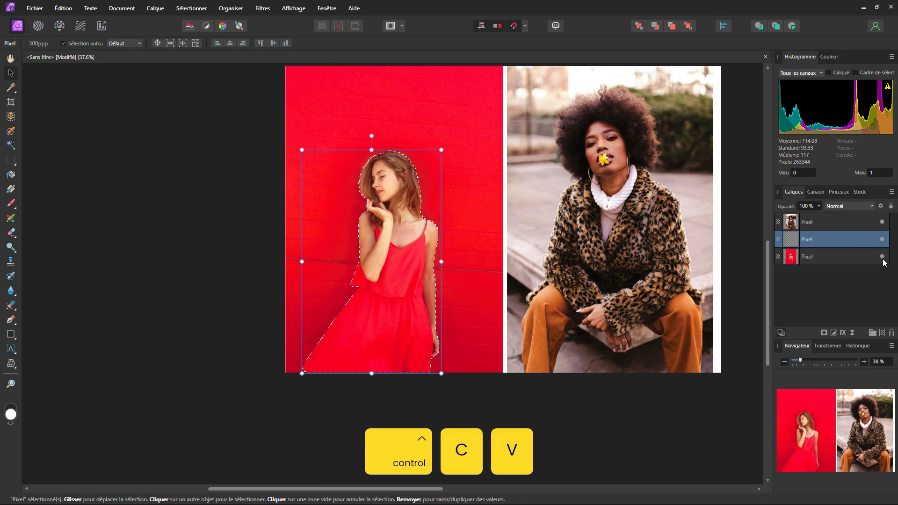
click(881, 256)
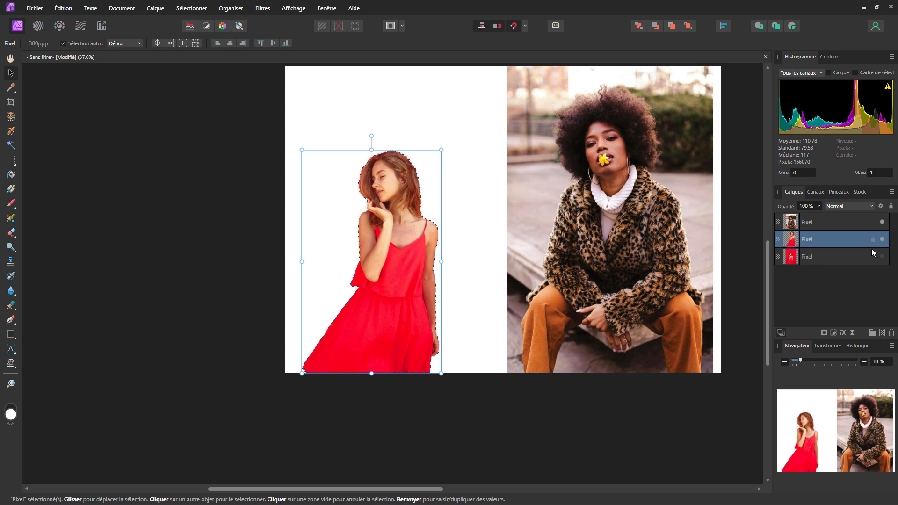
key(ctrl+z)
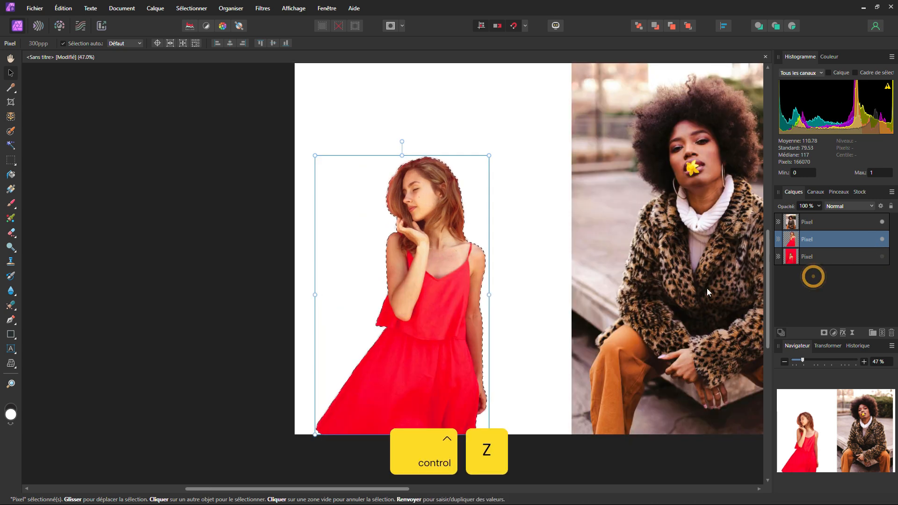
Deselect the cutout layer and clear the pixel selection around the woman in red with the rectangular marquee tool.
click(262, 215)
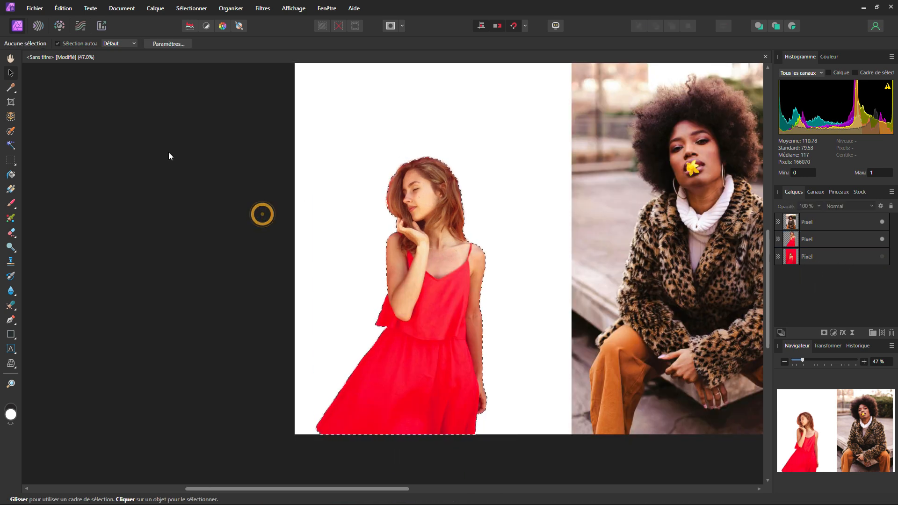
click(11, 160)
click(141, 155)
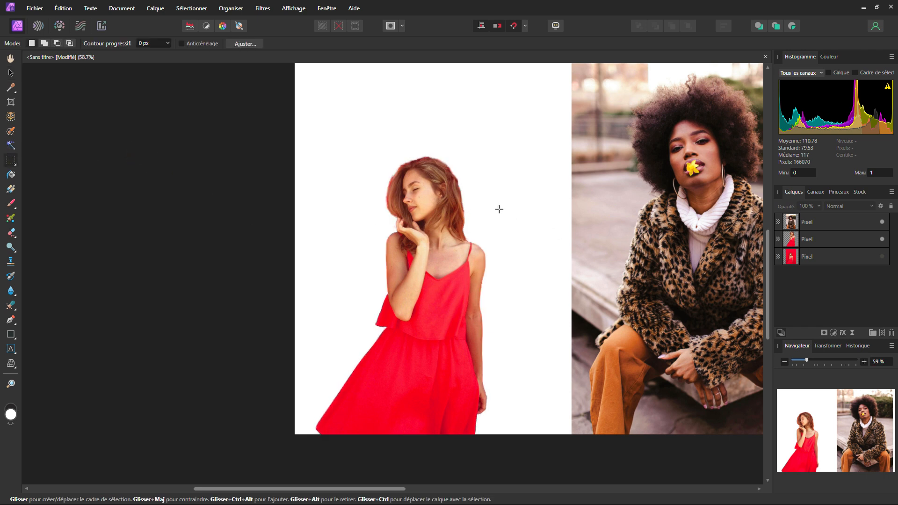
Examine the cutout's edges up close around the woman's hair, hand and shoulders.
ctrl+scroll(465, 185, up, 5)
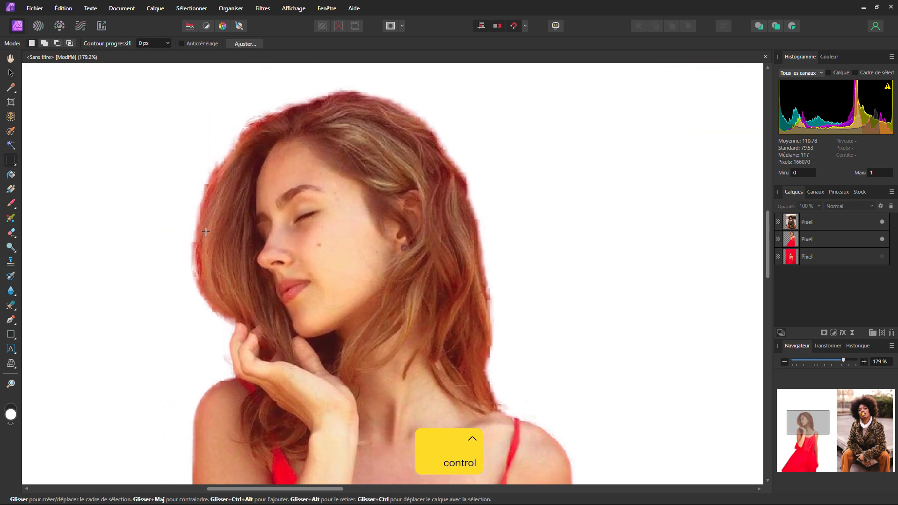
ctrl+scroll(241, 282, down, 3)
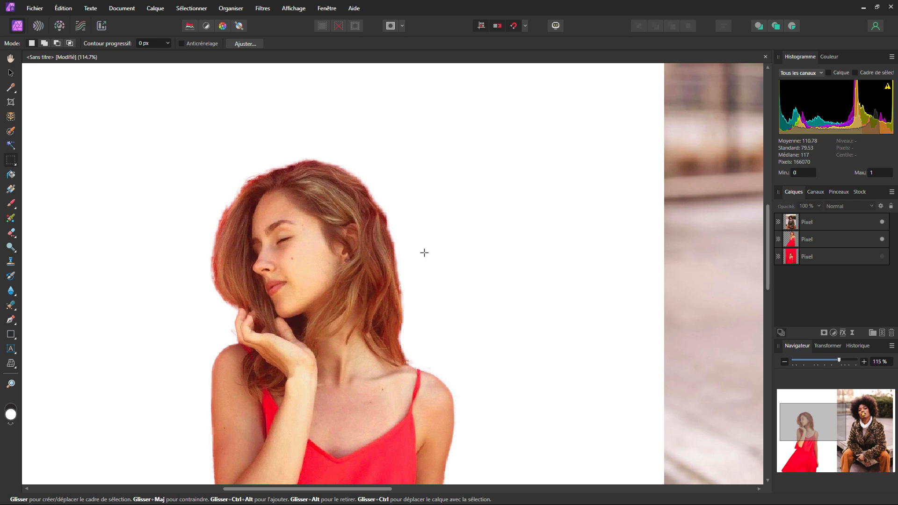
click(881, 240)
click(882, 239)
ctrl+scroll(503, 245, down, 5)
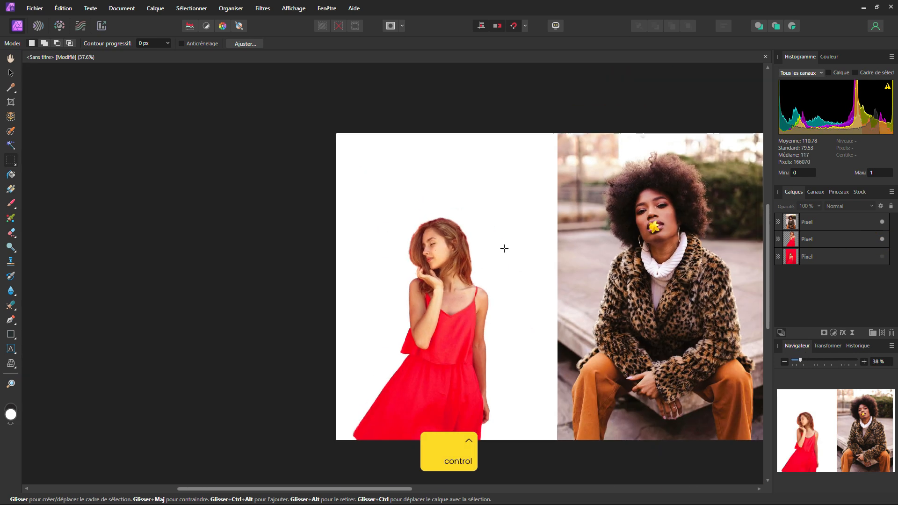
Select the photo layer of the woman in the leopard-print coat with the Move tool.
drag(500, 249, 395, 184)
drag(535, 210, 416, 260)
click(11, 74)
click(366, 167)
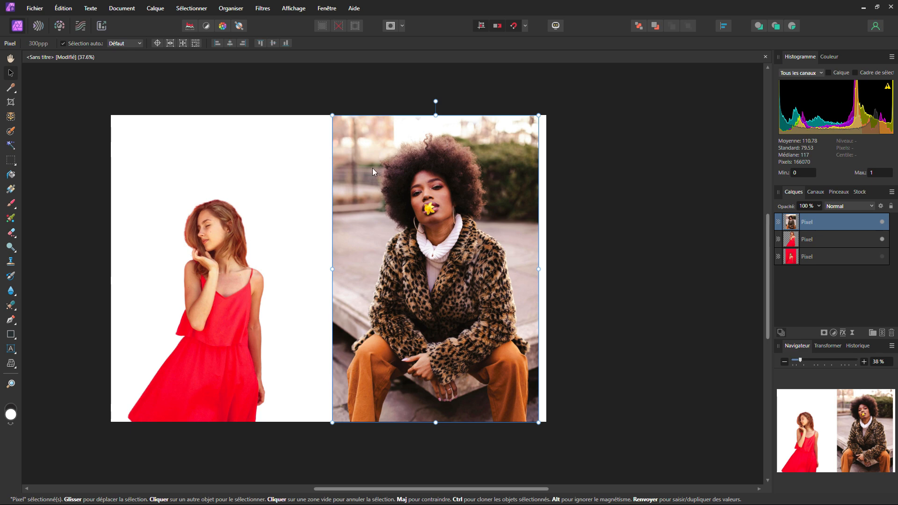
Inspect the woman's afro hair and fur coat up close, and select her with Select Subject (Sélectionner le sujet).
ctrl+scroll(414, 141, up, 8)
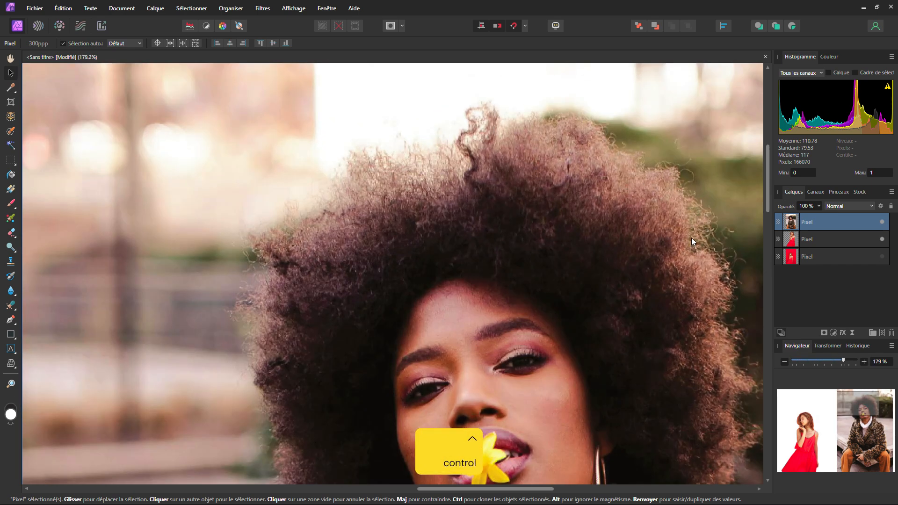
drag(691, 237, 580, 147)
drag(589, 240, 589, 144)
scroll(550, 225, down, 10)
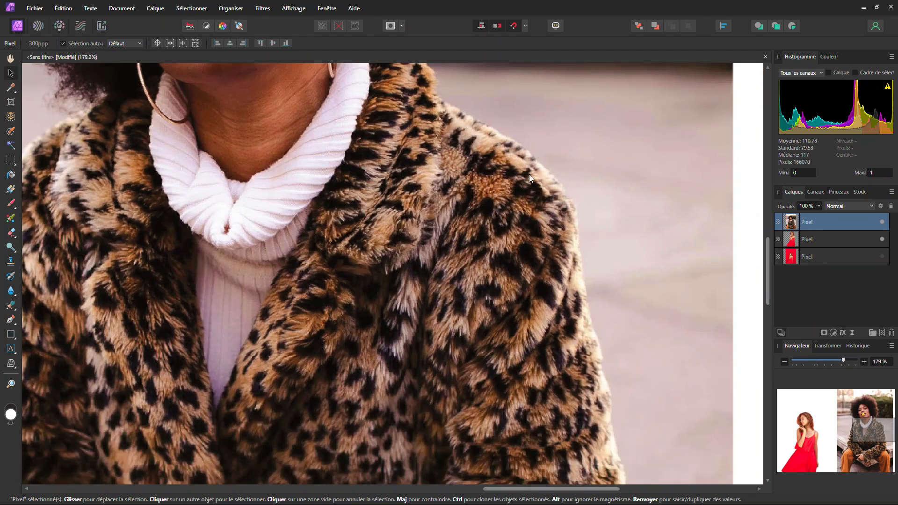
ctrl+scroll(298, 299, down, 6)
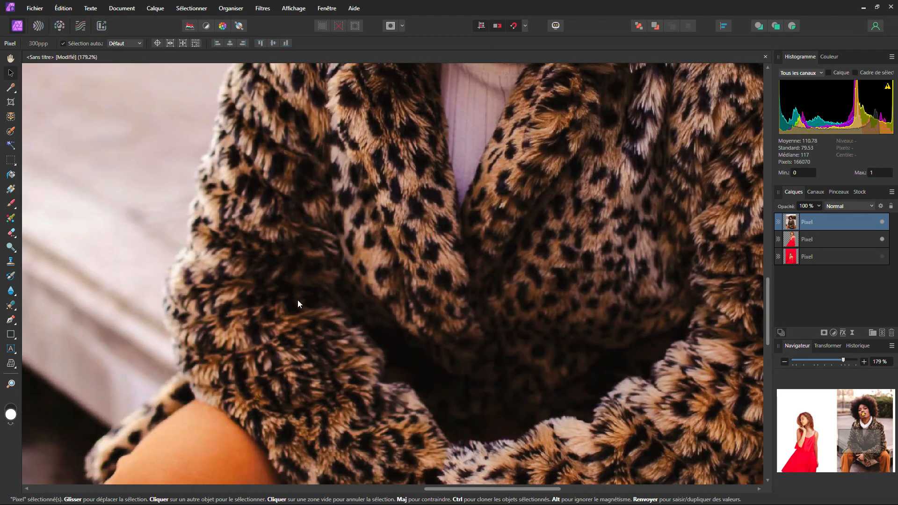
ctrl+scroll(365, 299, down, 2)
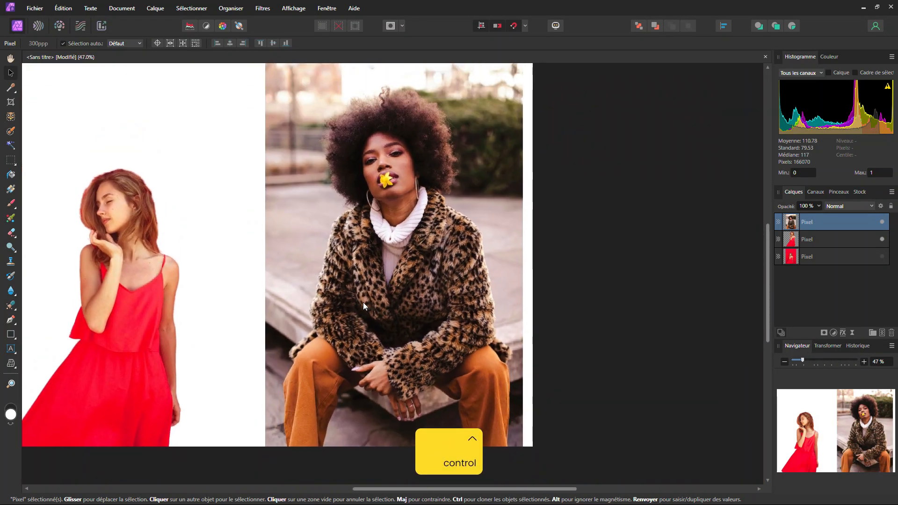
click(154, 9)
mouse_move(193, 10)
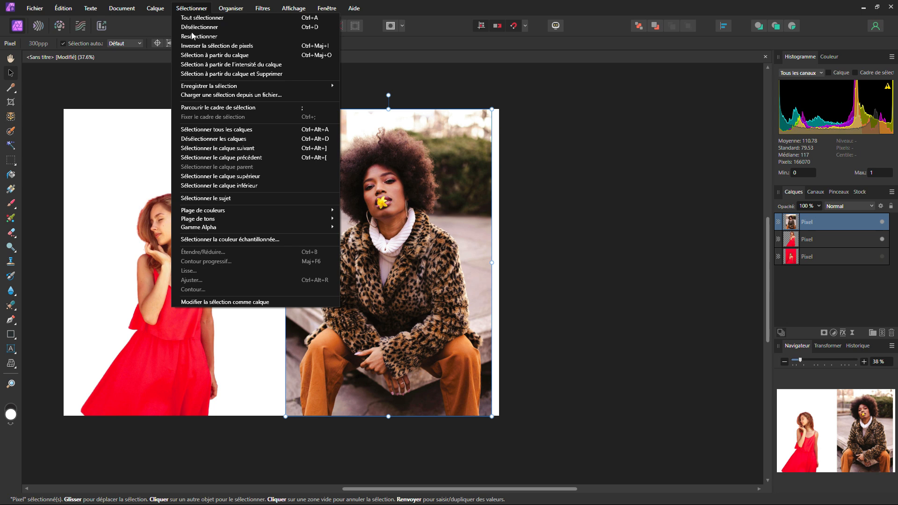
click(193, 197)
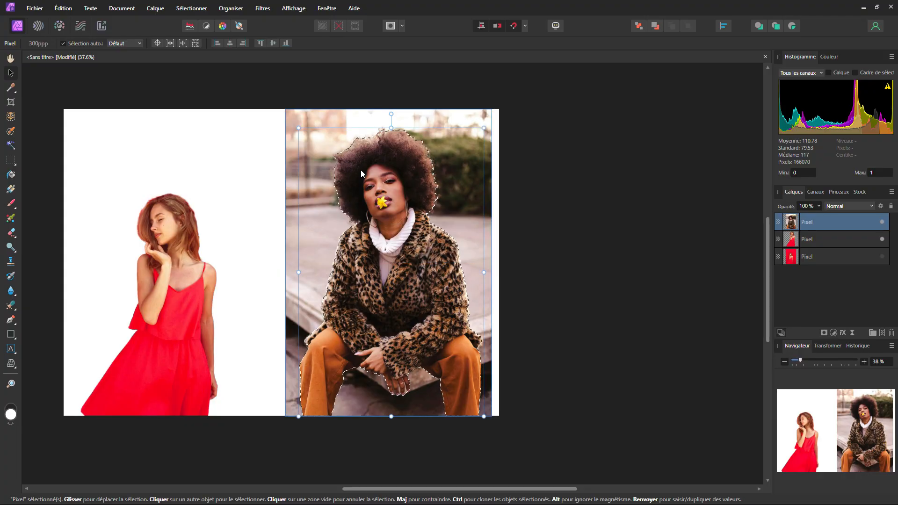
Open Refine Selection for the woman's selection and set its preview to Cache noir.
ctrl+scroll(405, 134, up, 5)
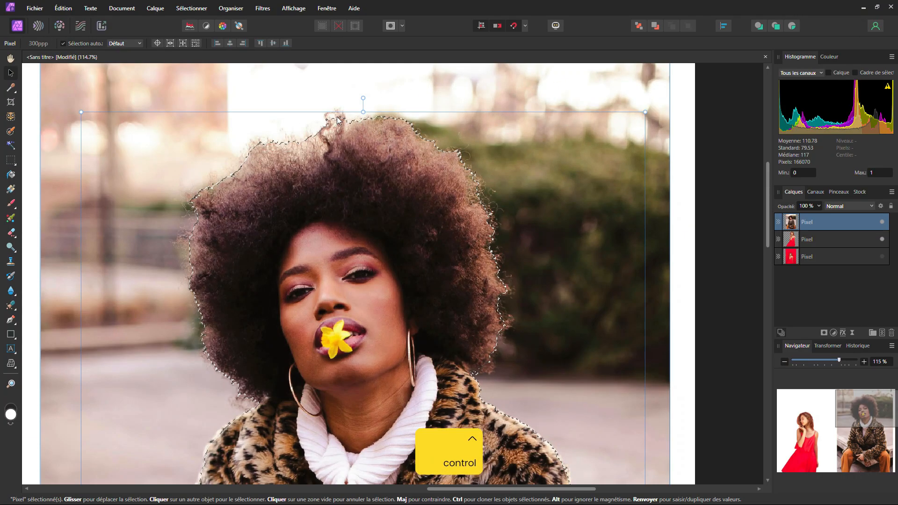
ctrl+scroll(338, 120, up, 2)
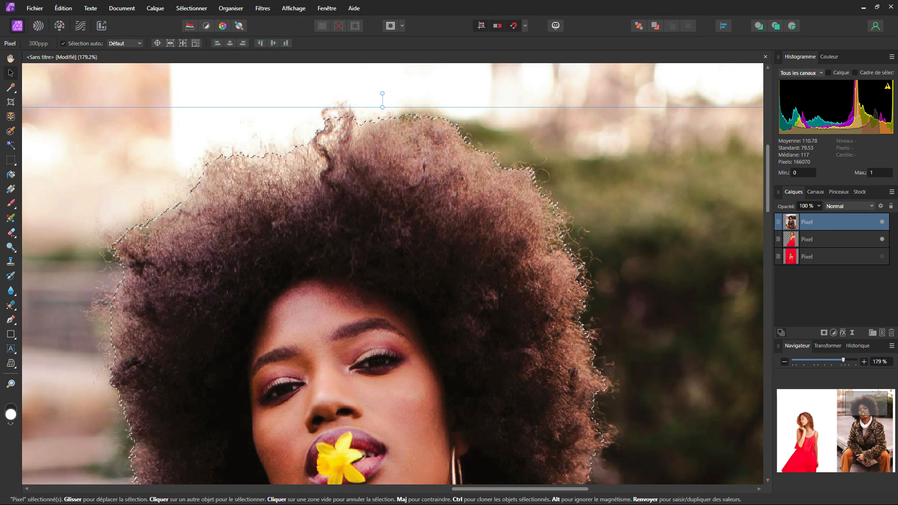
click(11, 159)
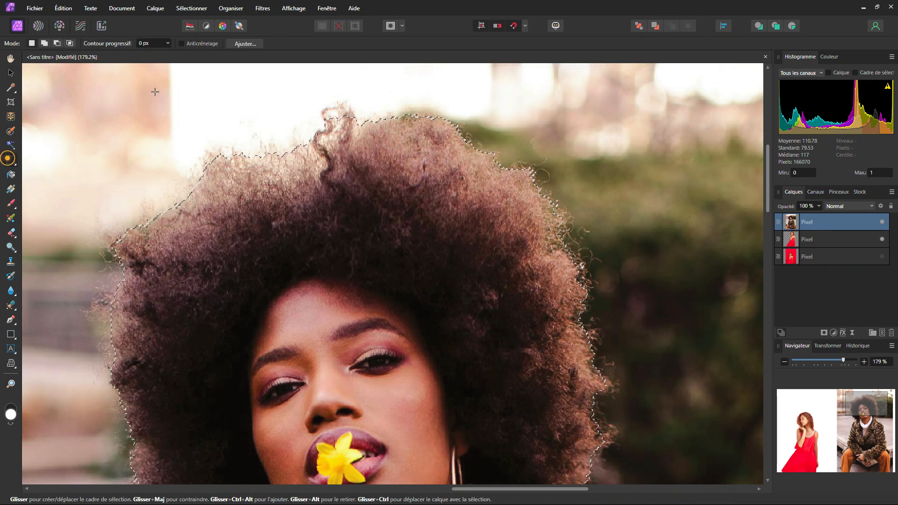
click(251, 41)
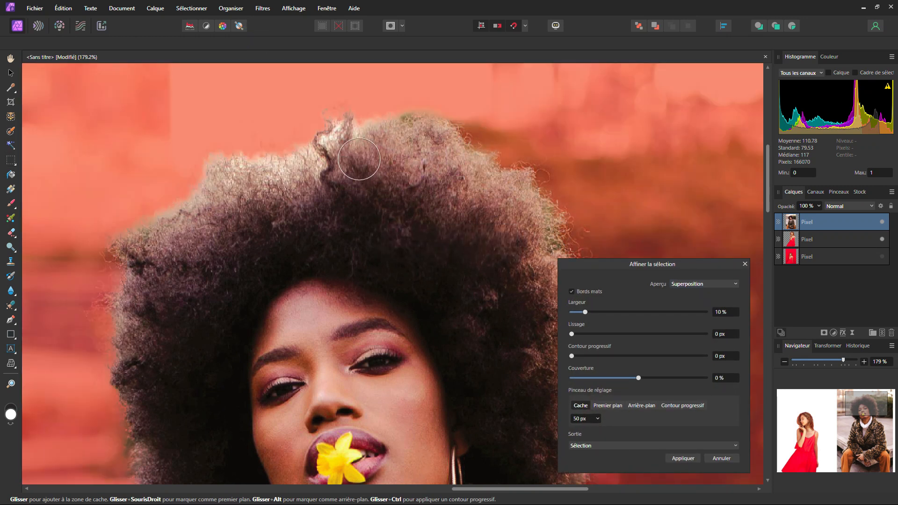
click(594, 449)
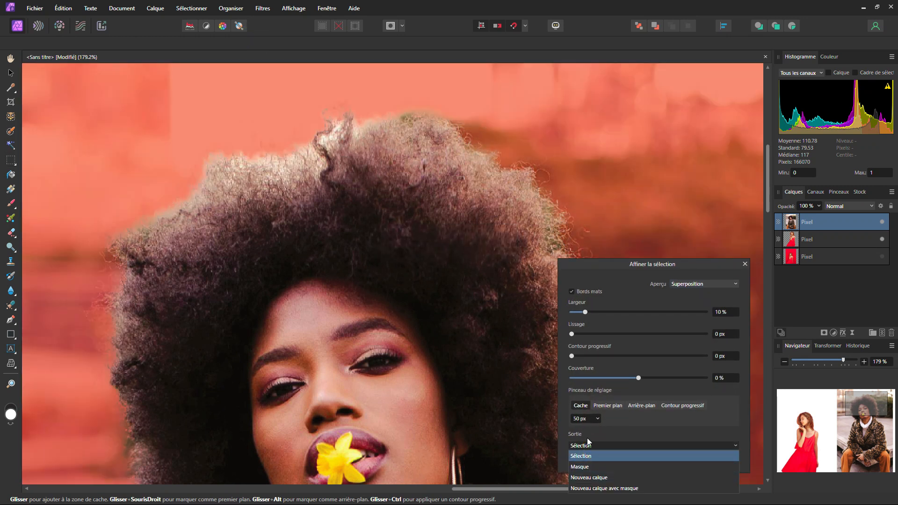
click(685, 287)
click(688, 283)
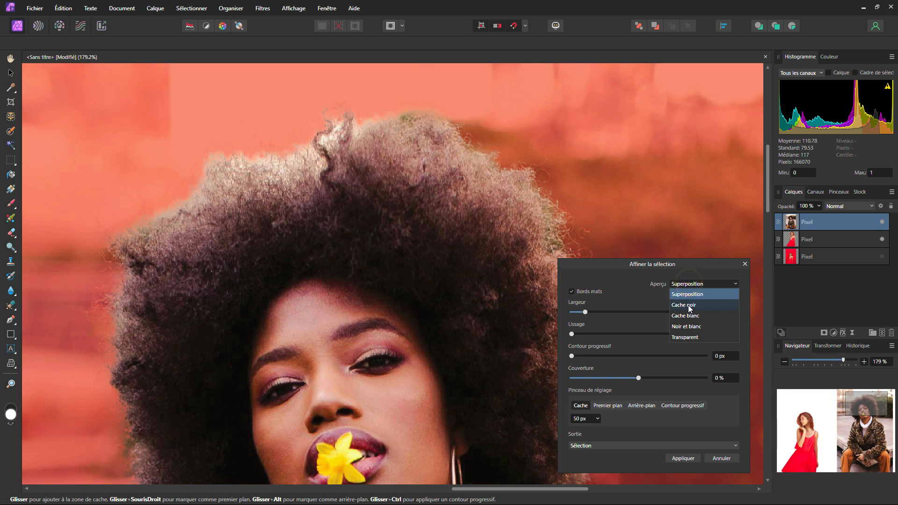
click(689, 306)
Brush along the outer edge of the afro with the 50 px matte brush and apply the refinement as a selection.
scroll(280, 110, down, 2)
mouse_move(166, 172)
mouse_down()
mouse_move(192, 321)
mouse_move(224, 387)
mouse_up()
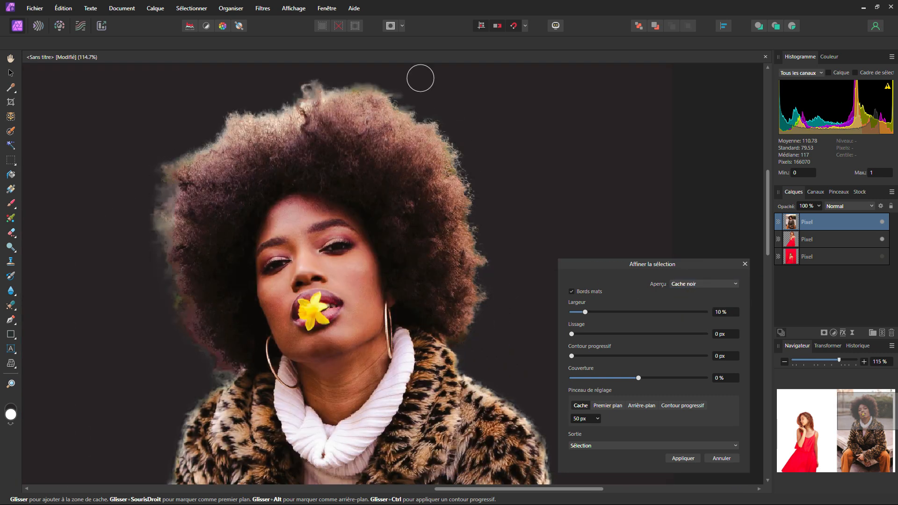
scroll(473, 216, up, 4)
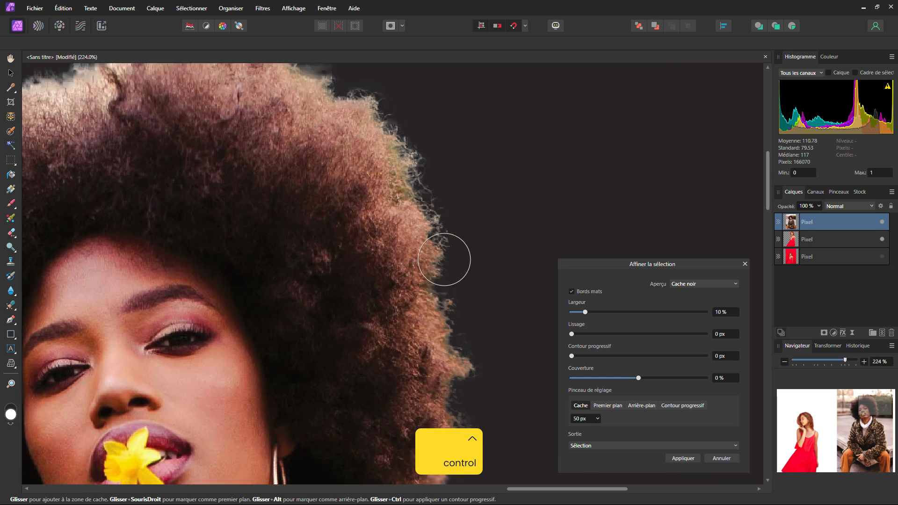
scroll(386, 203, left, 8)
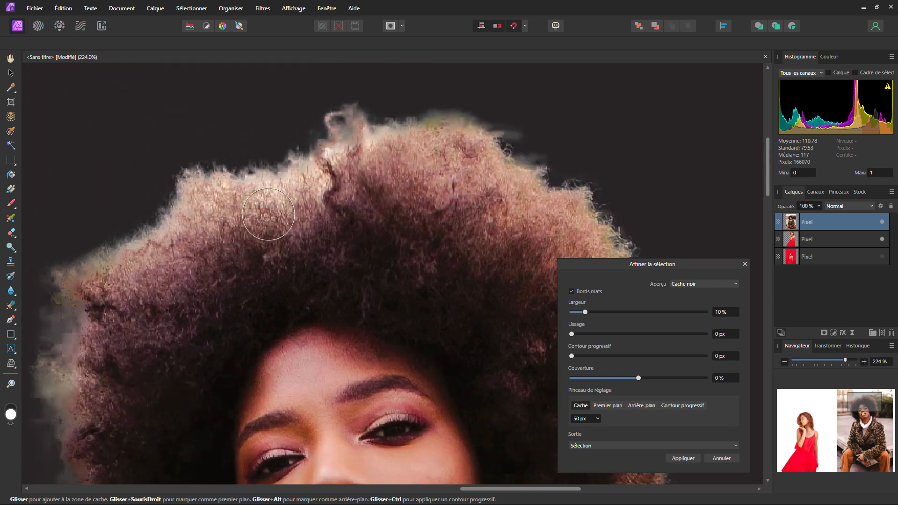
scroll(246, 208, left, 3)
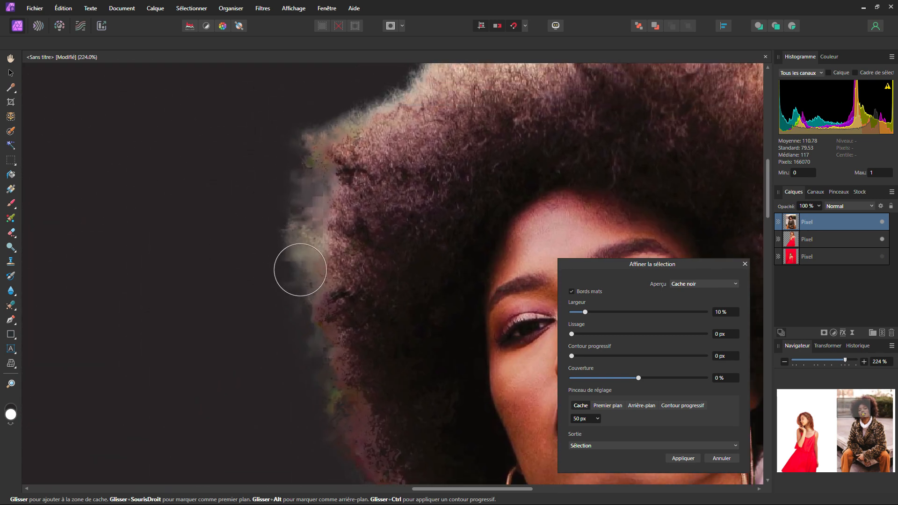
click(680, 458)
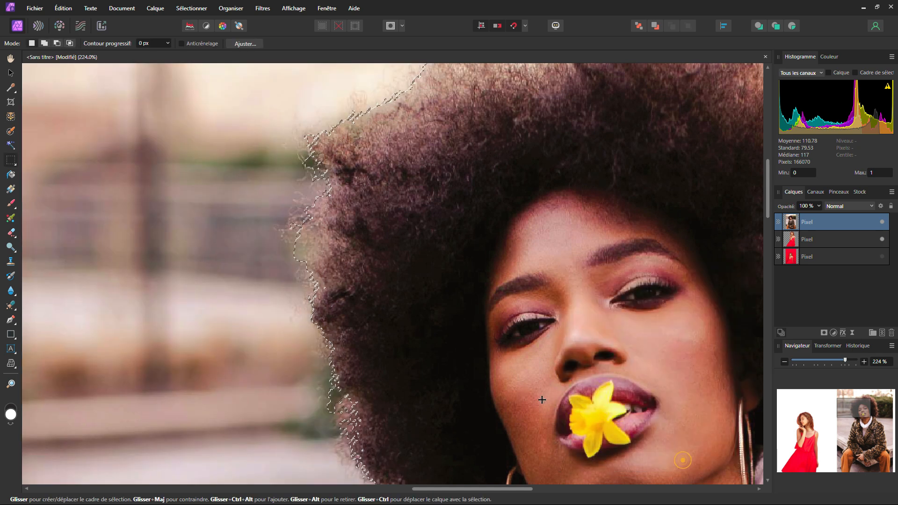
Add a mask from the refined selection to the leopard-coat woman's layer.
scroll(395, 296, down, 4)
scroll(439, 295, down, 1)
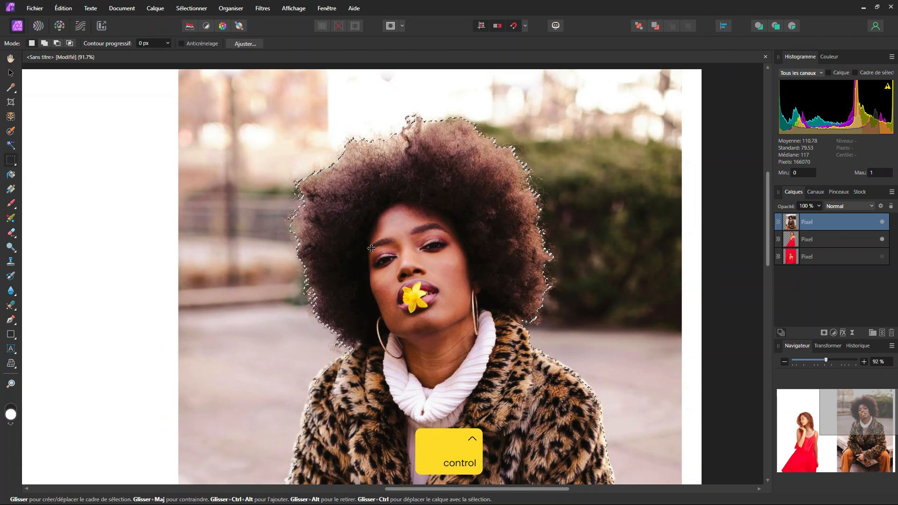
scroll(439, 296, down, 2)
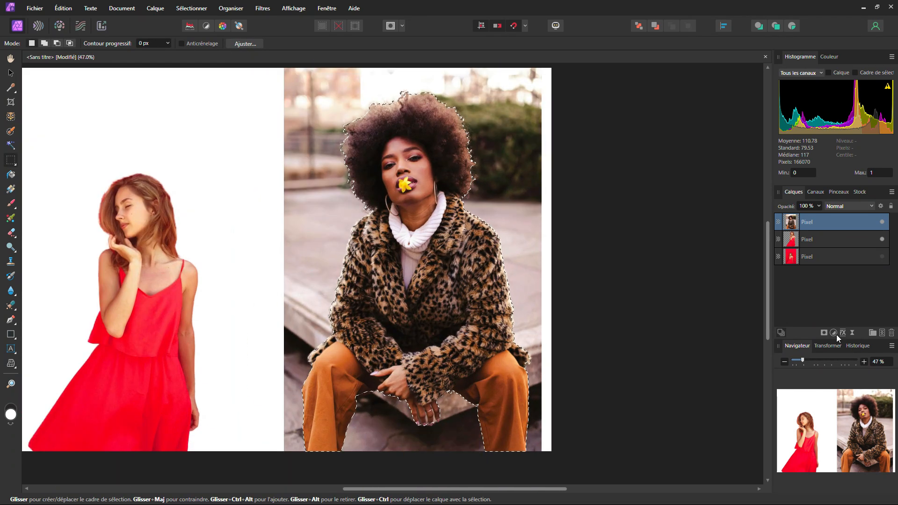
click(824, 332)
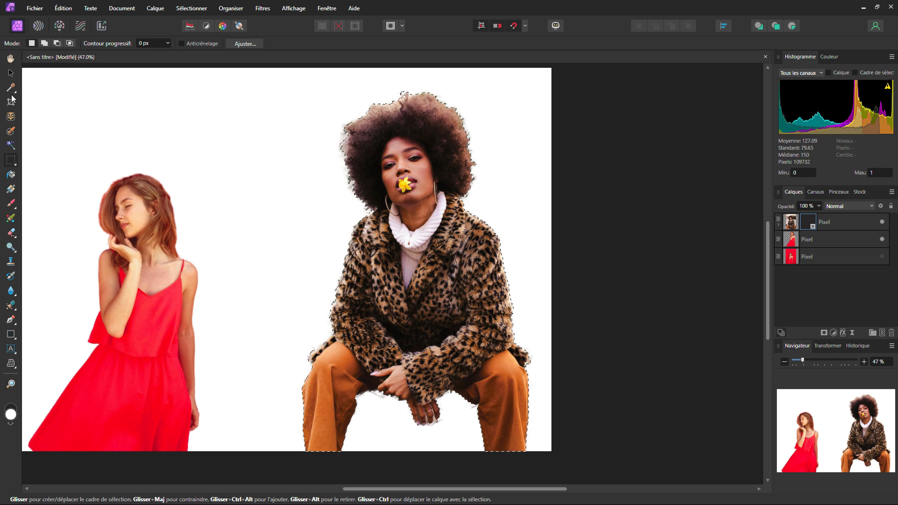
Examine the masked woman's cutout edges around the trousers, hands, fur coat and afro hair.
scroll(389, 271, up, 5)
drag(416, 367, 447, 216)
scroll(419, 255, up, 2)
scroll(447, 217, down, 6)
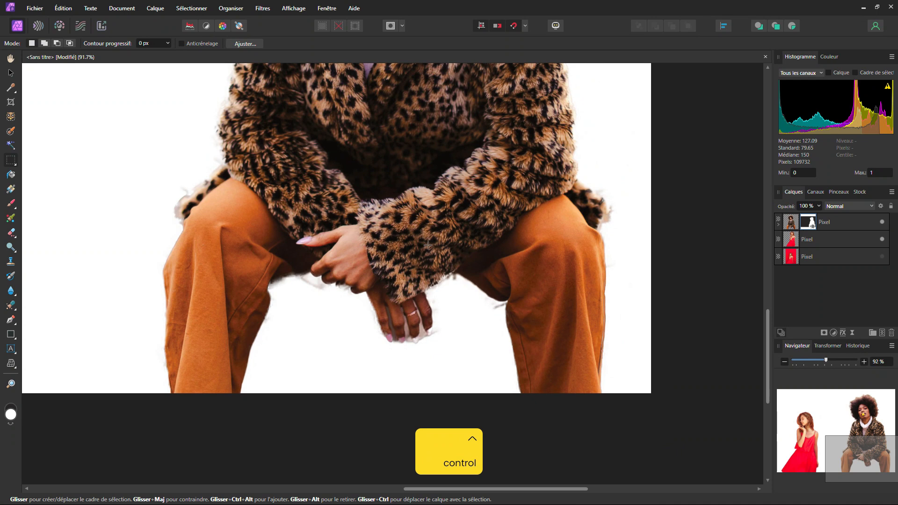
scroll(428, 245, up, 3)
scroll(407, 193, up, 5)
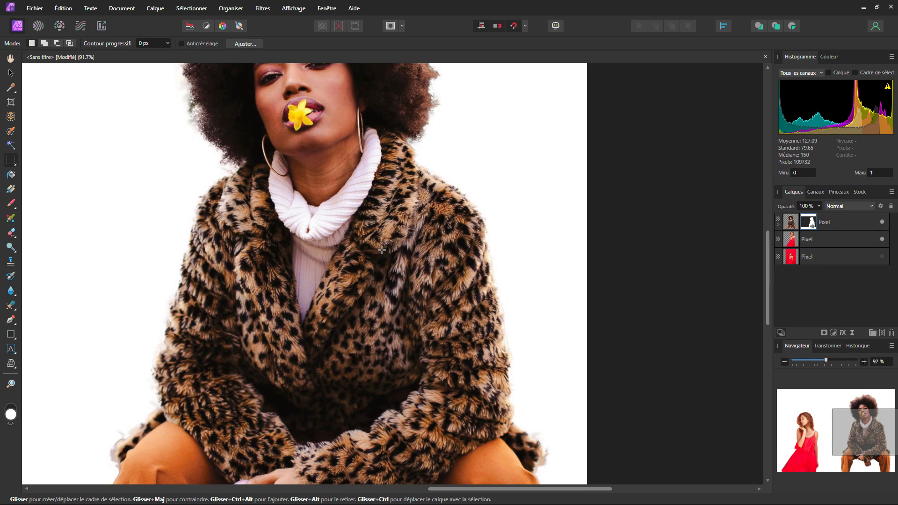
scroll(274, 196, up, 3)
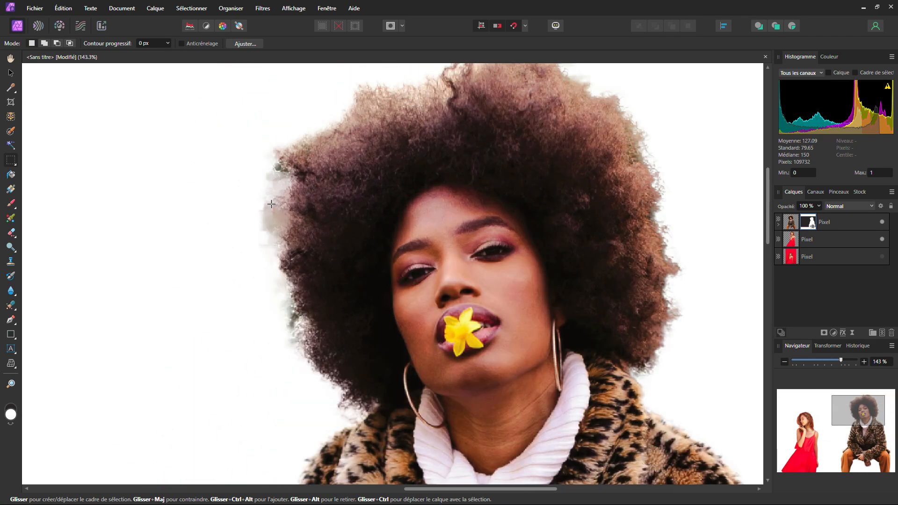
scroll(378, 229, down, 4)
scroll(378, 230, down, 1)
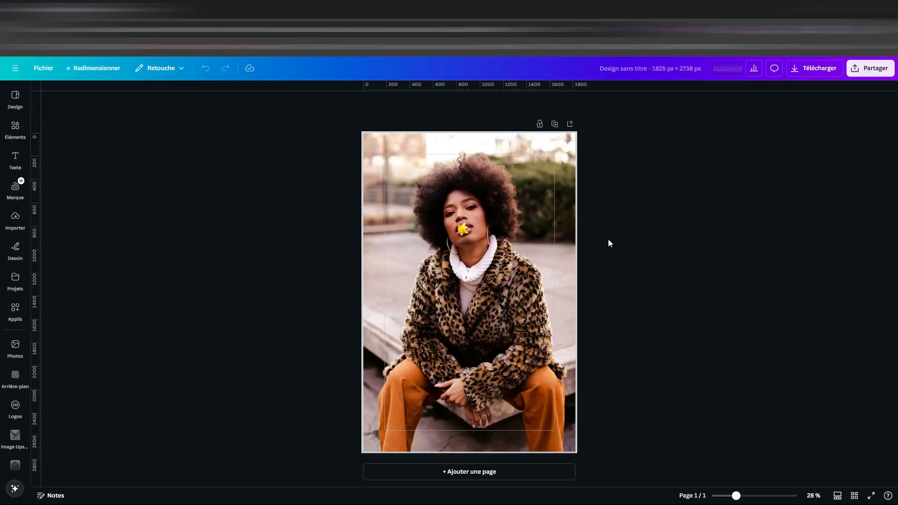
Switch to Canva and capture the whole woman in the leopard-print coat from the photo with Capture magique in Clic mode.
click(505, 205)
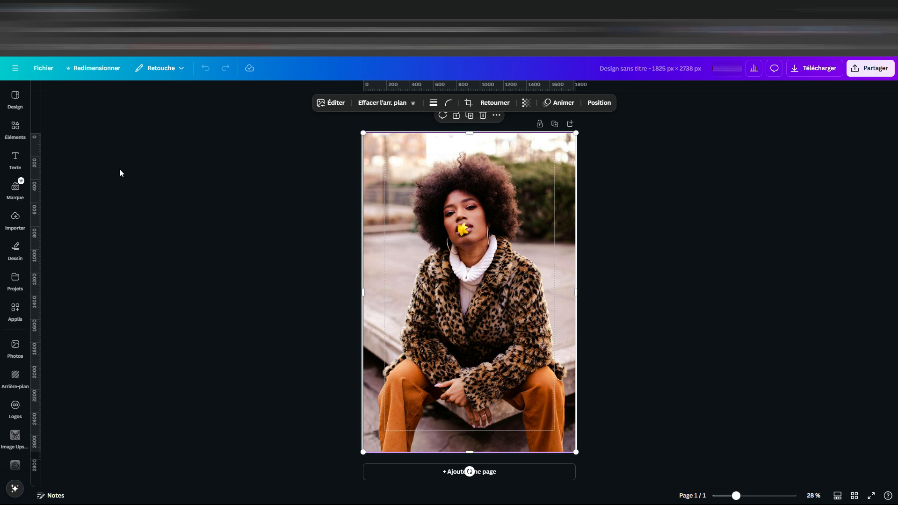
click(334, 104)
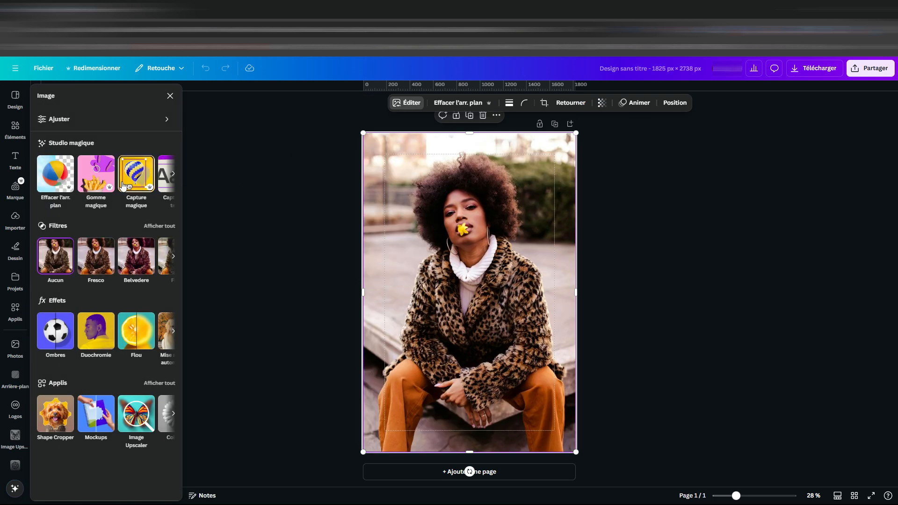
click(173, 177)
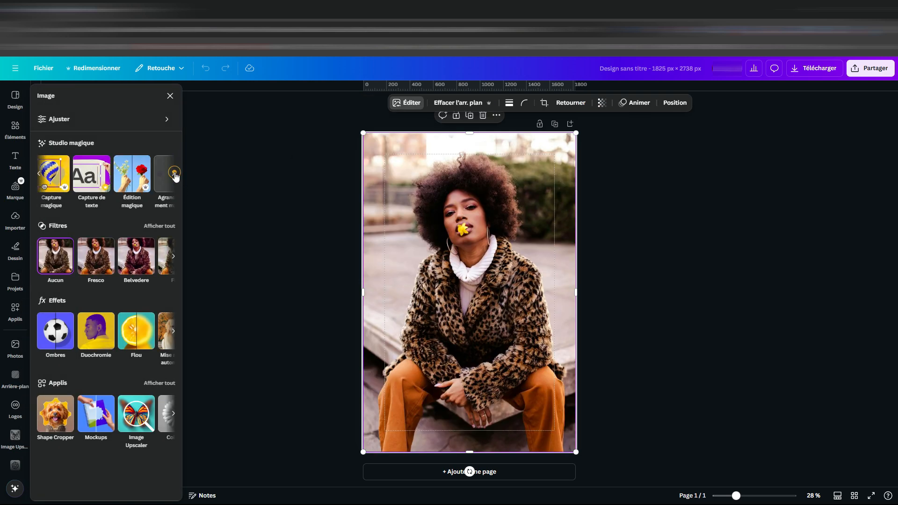
click(39, 174)
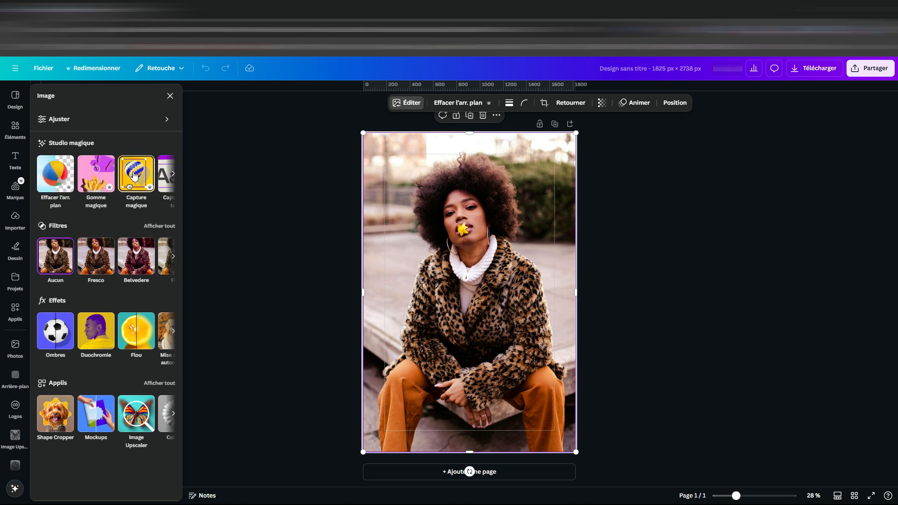
click(135, 175)
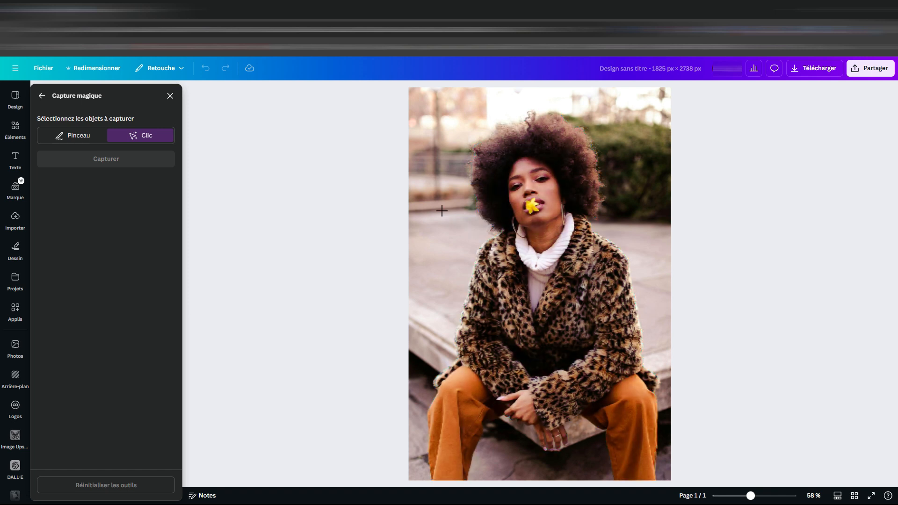
click(514, 285)
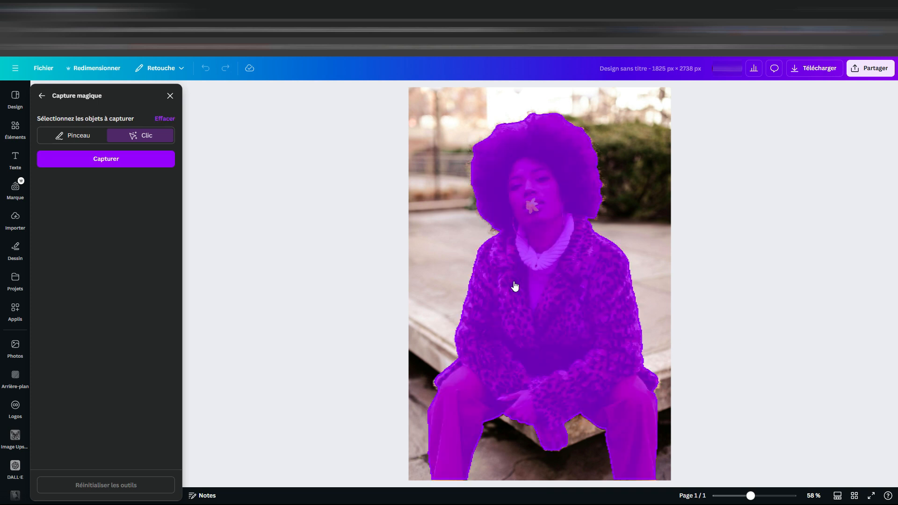
click(105, 159)
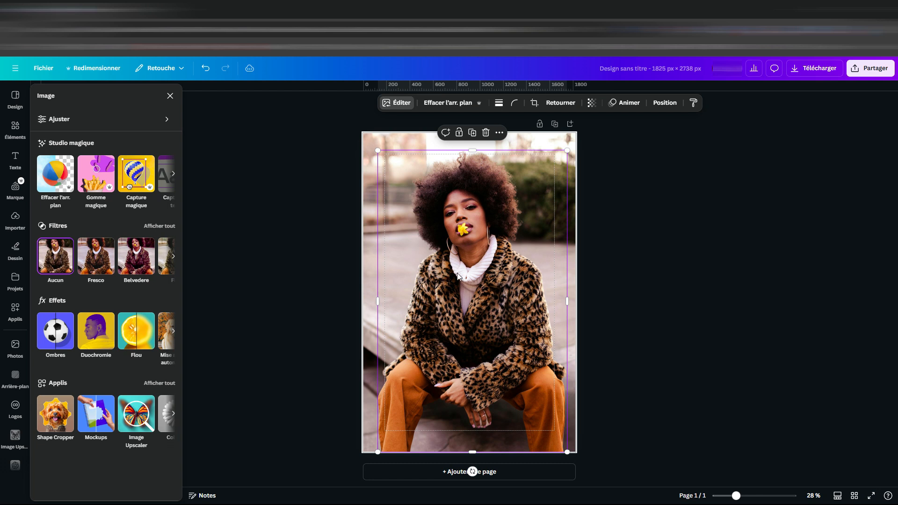
Move the captured woman aside to check the filled background behind her, and put her back over her original place.
drag(454, 276, 582, 294)
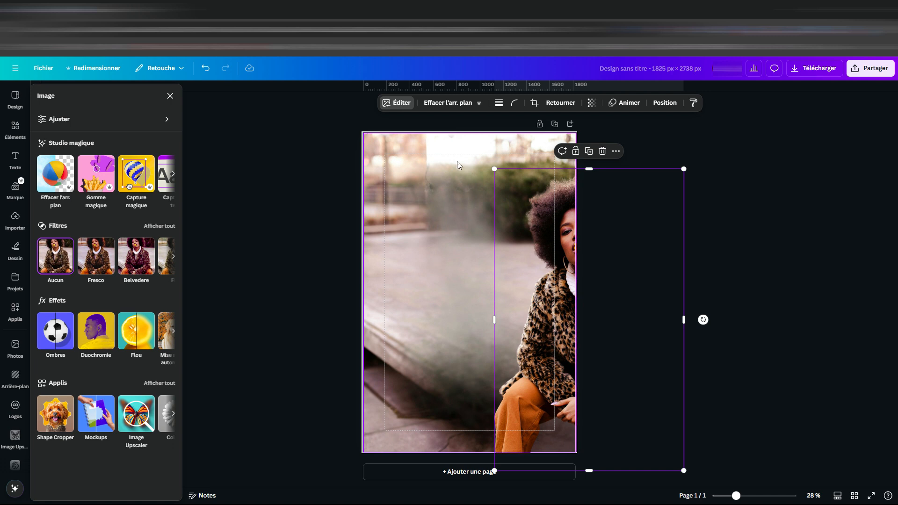
drag(569, 339, 456, 312)
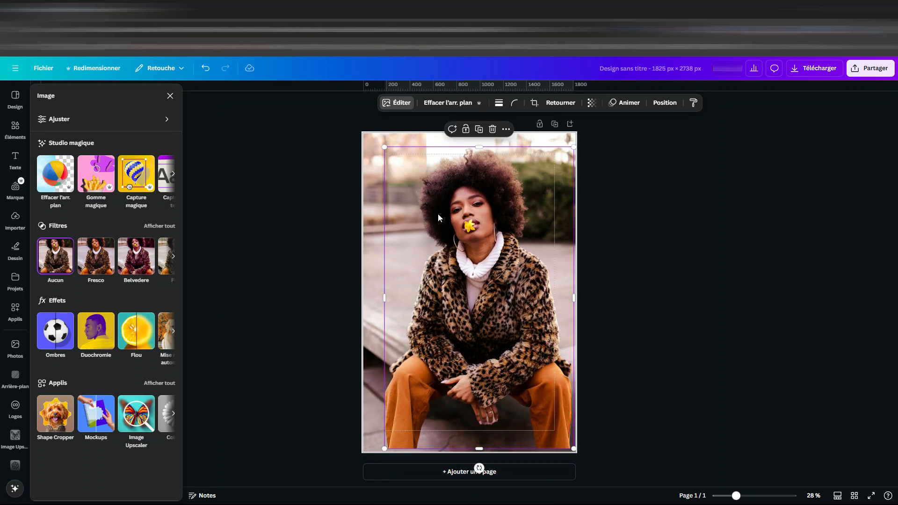
Examine the captured woman's edges around the afro hair, earrings, turtleneck and leopard coat.
ctrl+scroll(440, 211, up, 5)
ctrl+scroll(461, 229, up, 3)
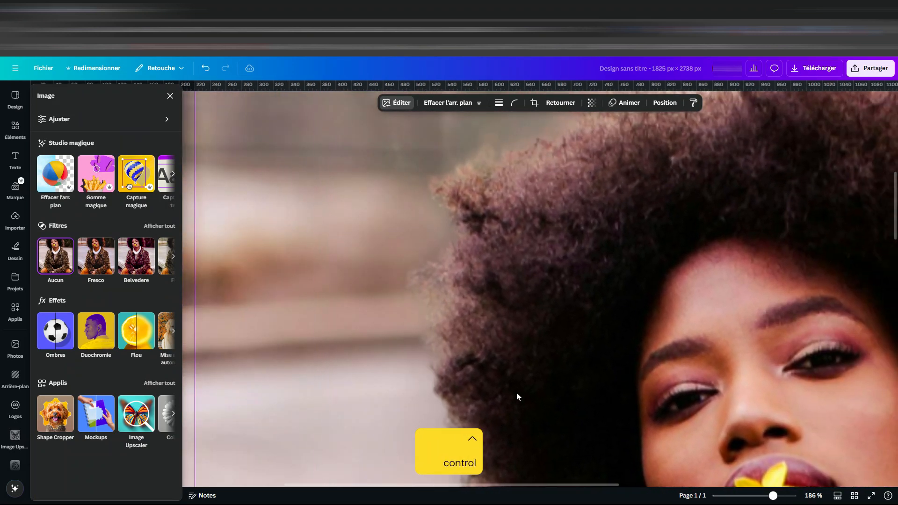
drag(593, 283, 467, 361)
drag(648, 257, 409, 280)
drag(649, 272, 610, 252)
scroll(698, 203, down, 4)
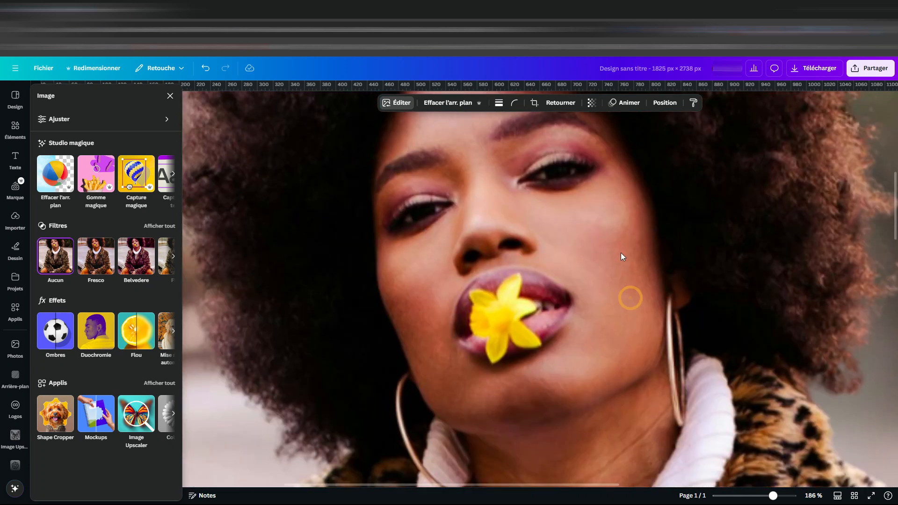
scroll(621, 253, down, 5)
ctrl+scroll(607, 260, down, 8)
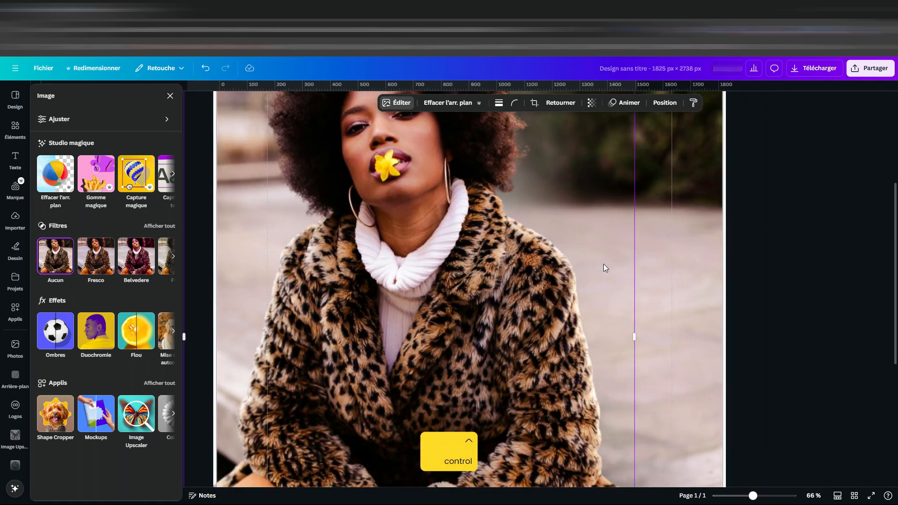
ctrl+scroll(502, 279, down, 2)
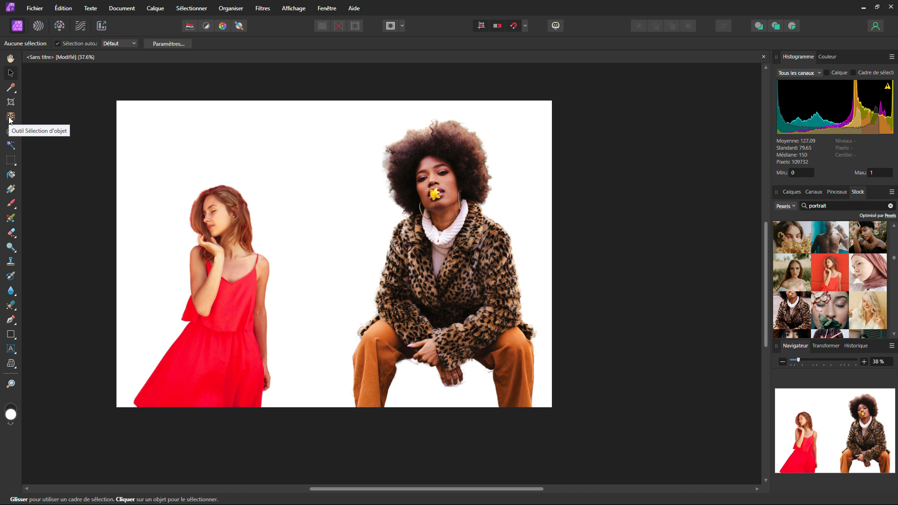
Switch to Affinity Photo and run the Sélectionner le sujet command on the document with the two cut-out women.
click(191, 8)
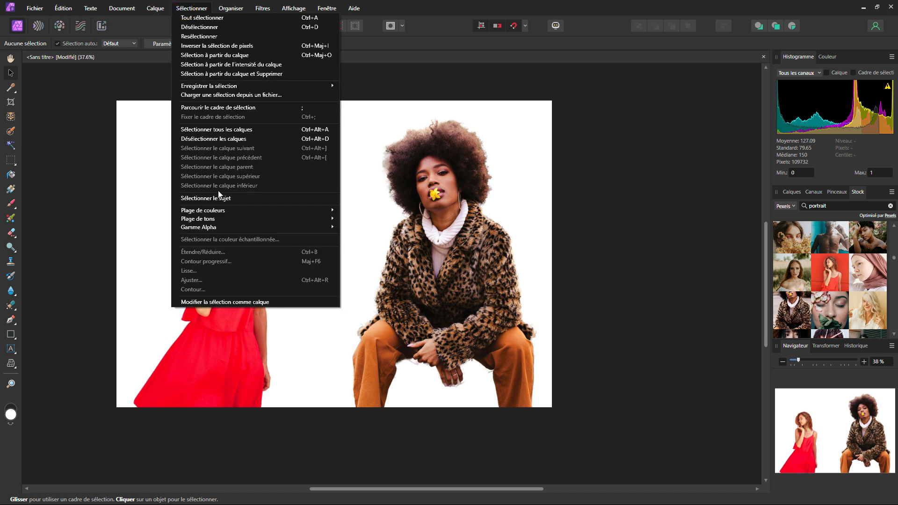
click(233, 197)
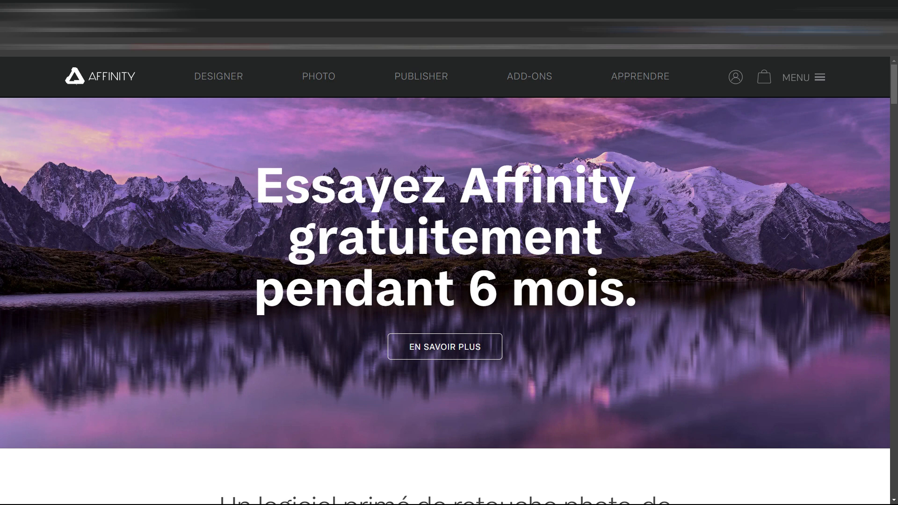
Switch to the Affinity website, find the Programme de logiciels bêta page and proceed to join the beta programme.
scroll(442, 297, down, 20)
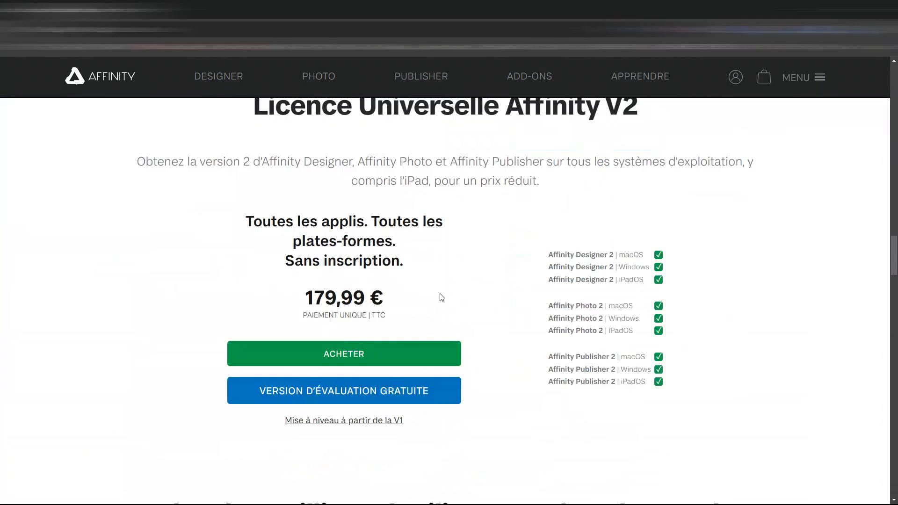
scroll(441, 297, down, 20)
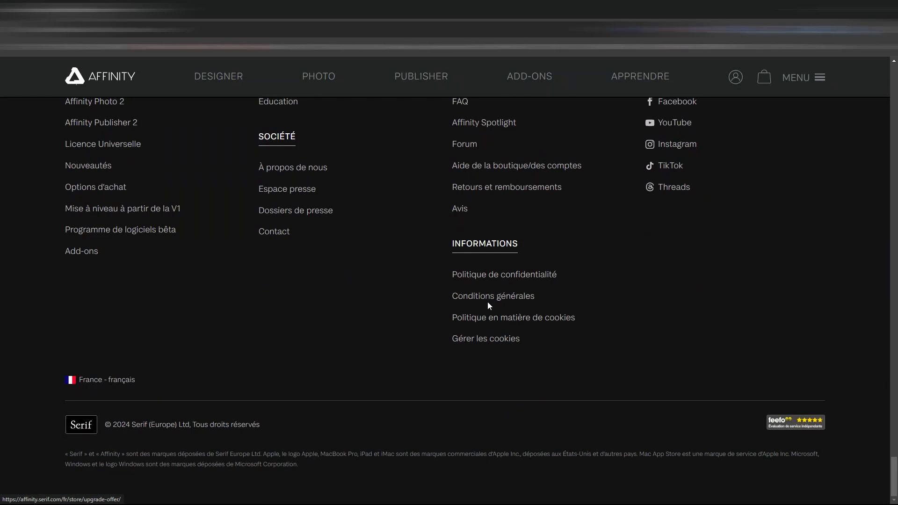
scroll(315, 334, up, 3)
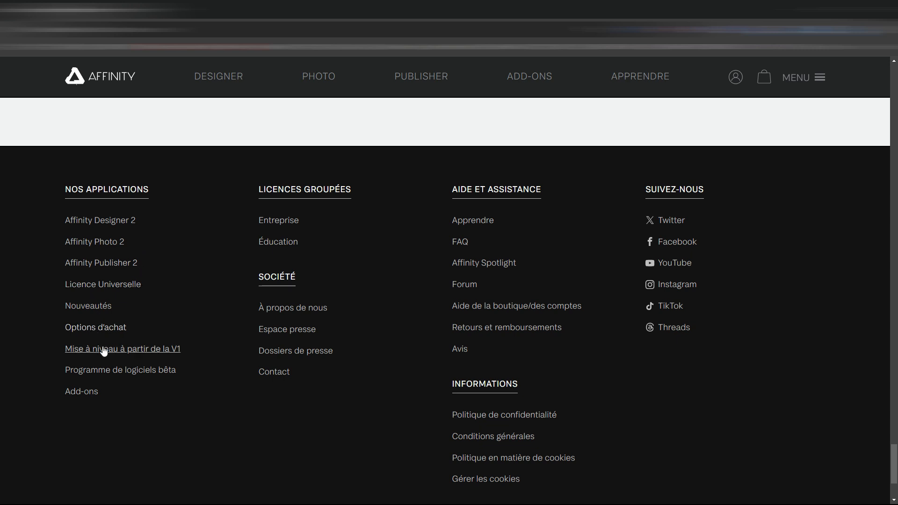
click(107, 372)
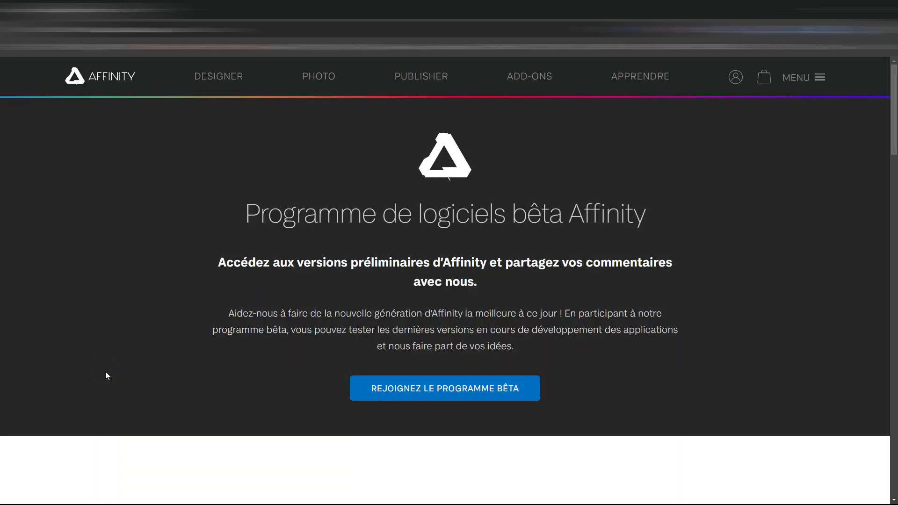
scroll(452, 299, down, 2)
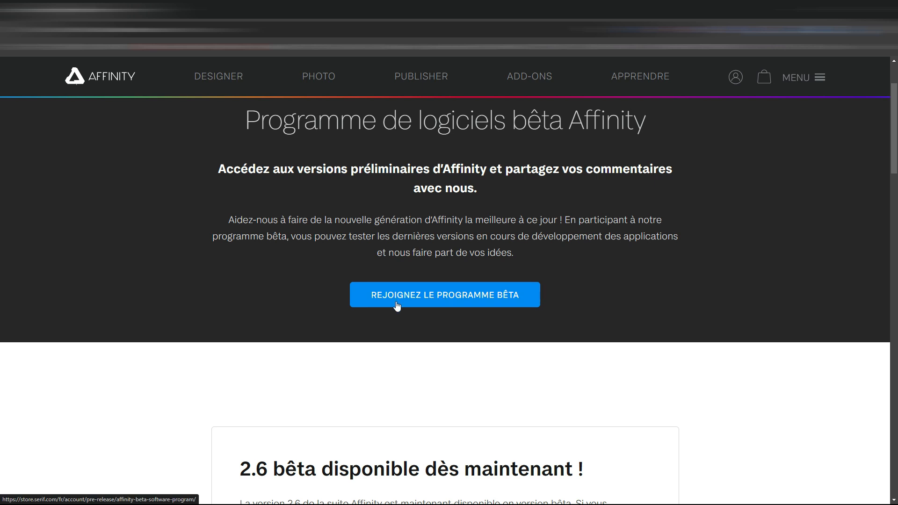
click(441, 299)
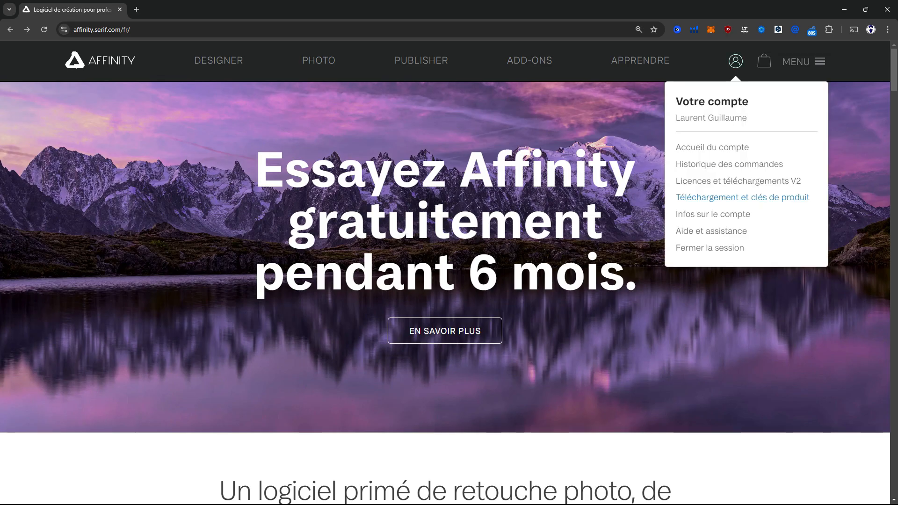
Open the account's Téléchargement et clés de produit page and look through the Affinity Designer, Photo and Publisher beta downloads.
click(738, 195)
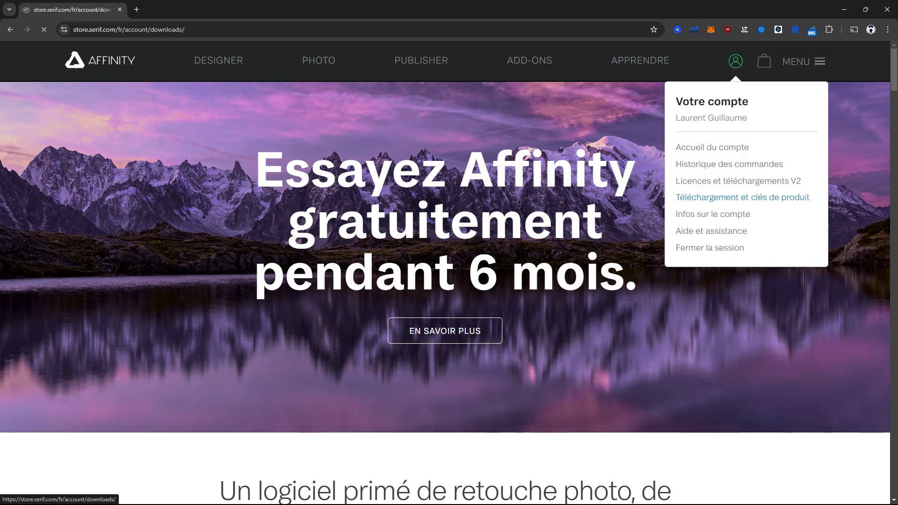
drag(319, 297, 387, 296)
scroll(392, 210, down, 2)
drag(319, 244, 378, 243)
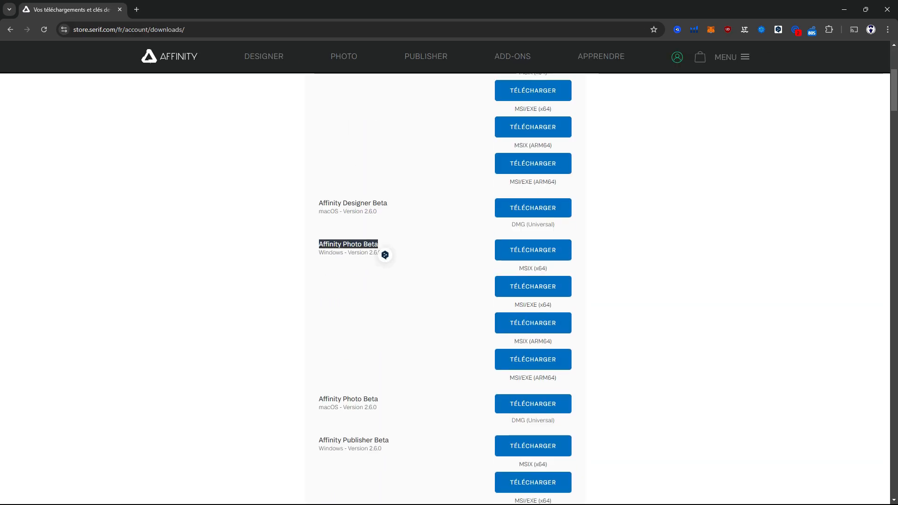
scroll(385, 255, down, 2)
drag(318, 305, 385, 347)
scroll(386, 346, down, 4)
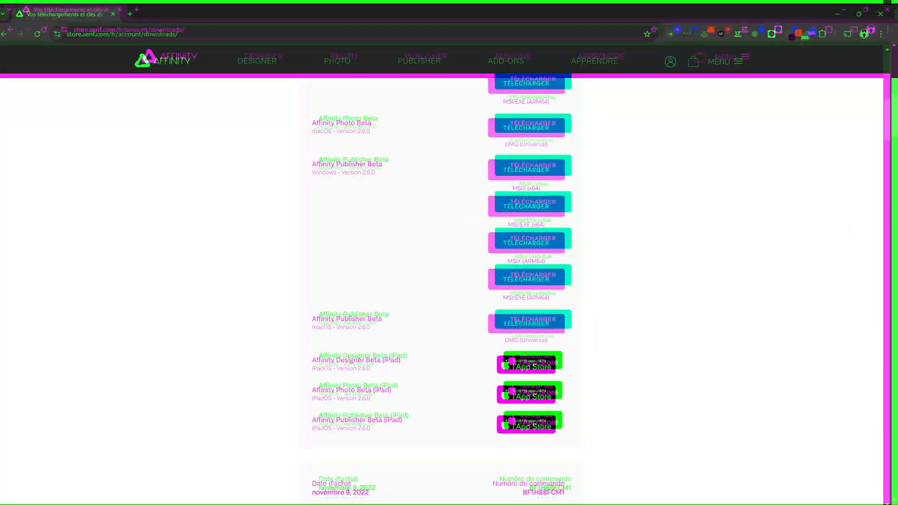